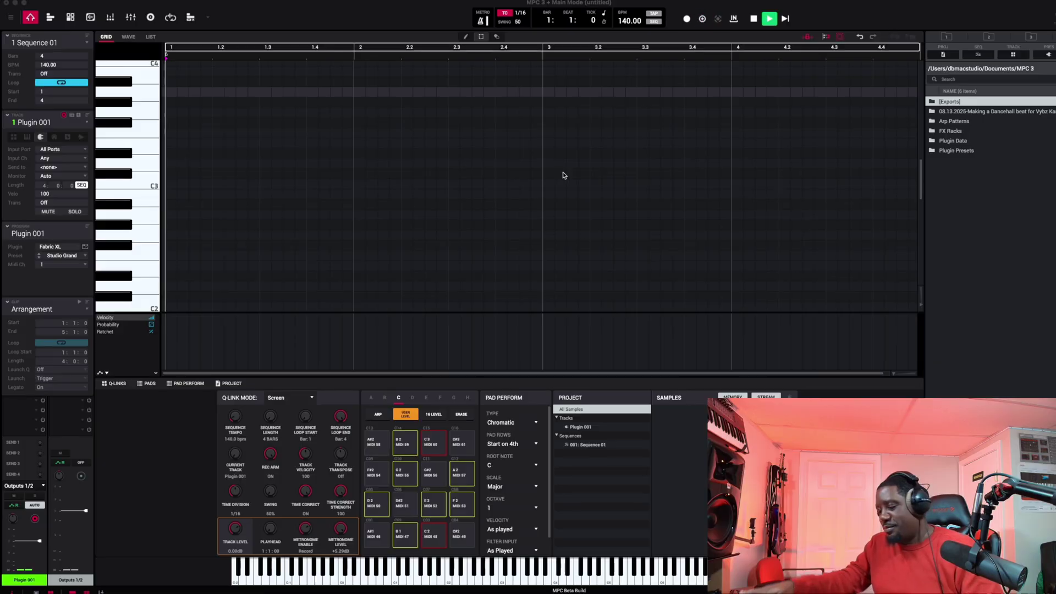
# Record a progression of three three-note piano chords across the four-bar sequence on the Plugin 001 track.
pyautogui.press('r')
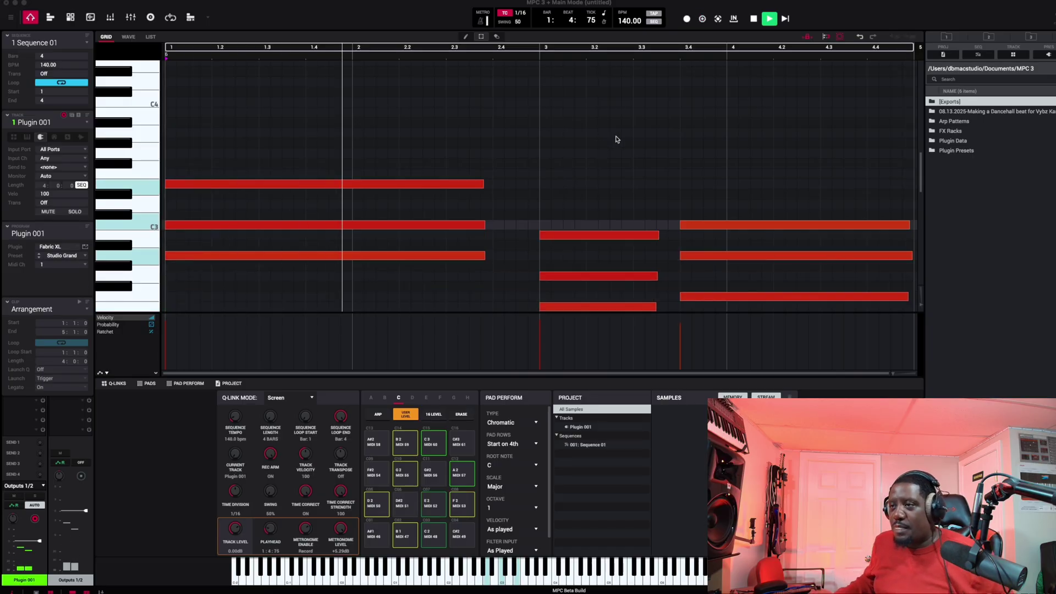
pyautogui.scroll(-3, 614, 143)
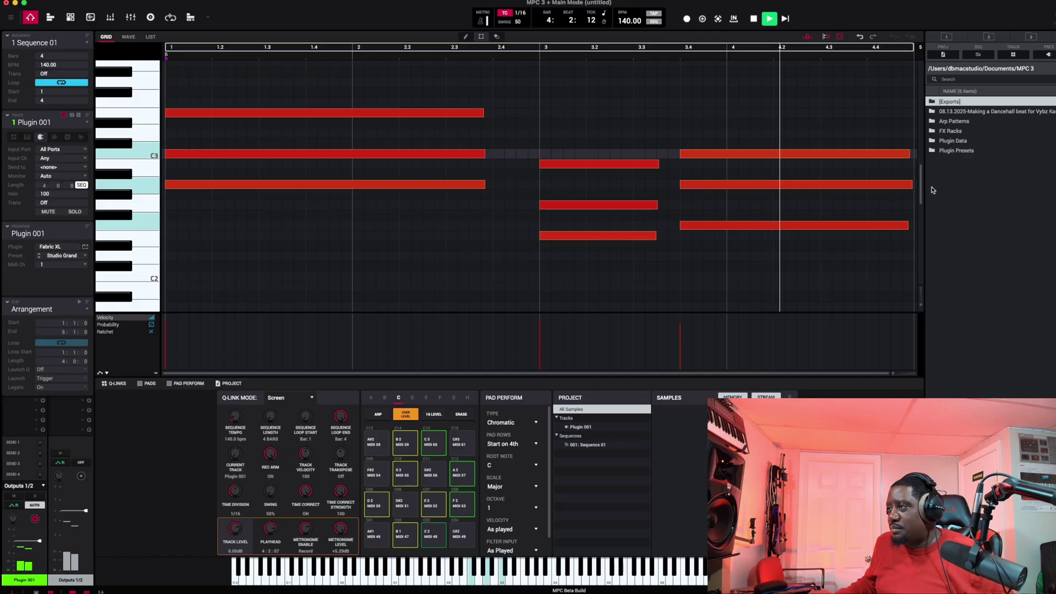
# Enlarge the note grid by narrowing the file browser and hiding the pads and Q-Link area, and stop playback.
pyautogui.moveTo(925, 187); pyautogui.dragTo(1003, 195)
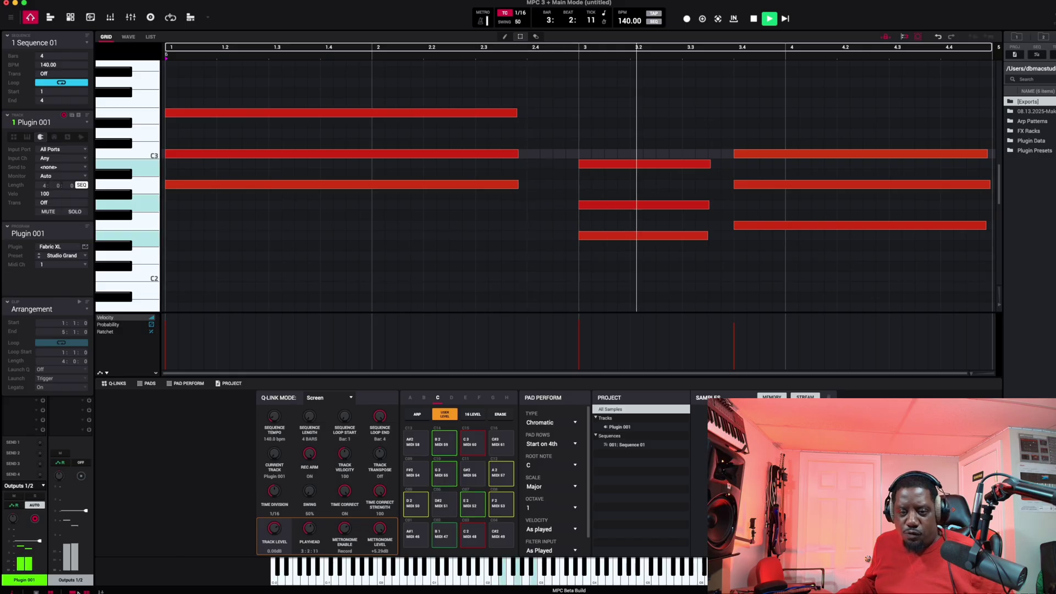
pyautogui.hotkey('ctrl', 'b')
pyautogui.scroll(-3, 347, 330)
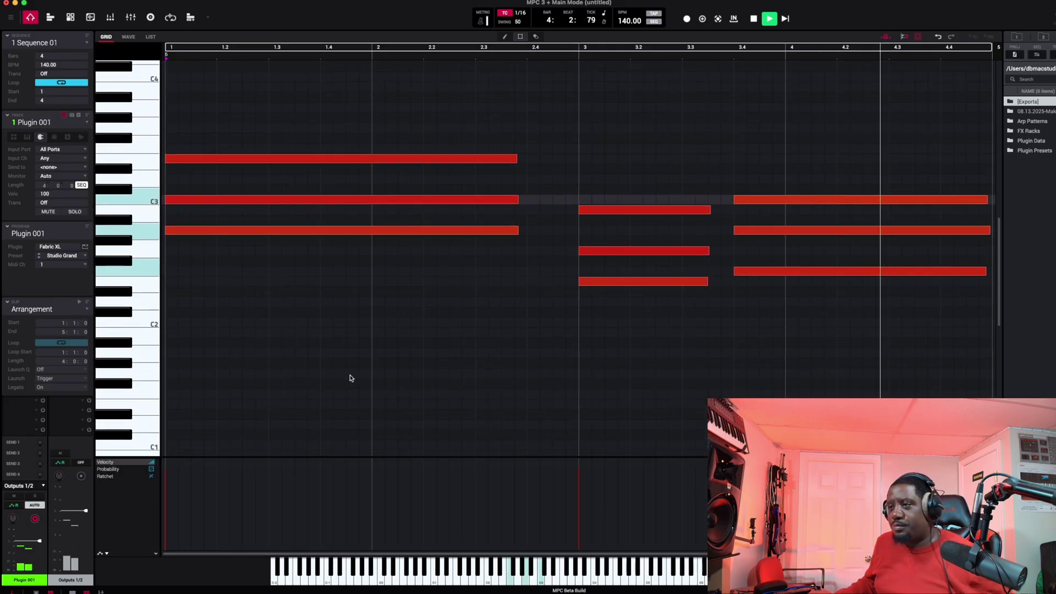
pyautogui.press('space')
pyautogui.moveTo(348, 324); pyautogui.dragTo(465, 219)
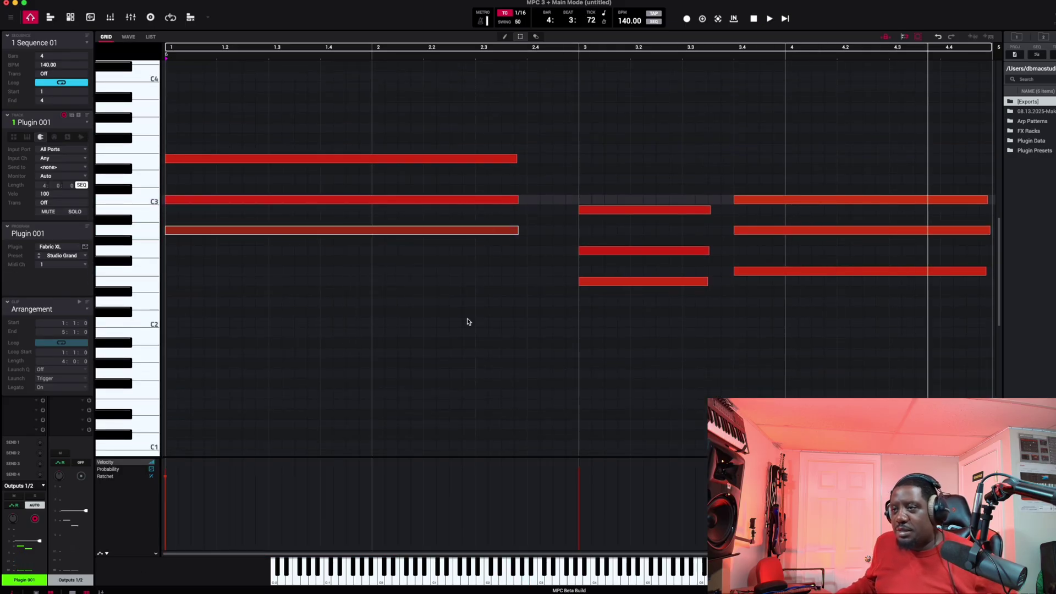
pyautogui.moveTo(613, 380); pyautogui.dragTo(785, 272)
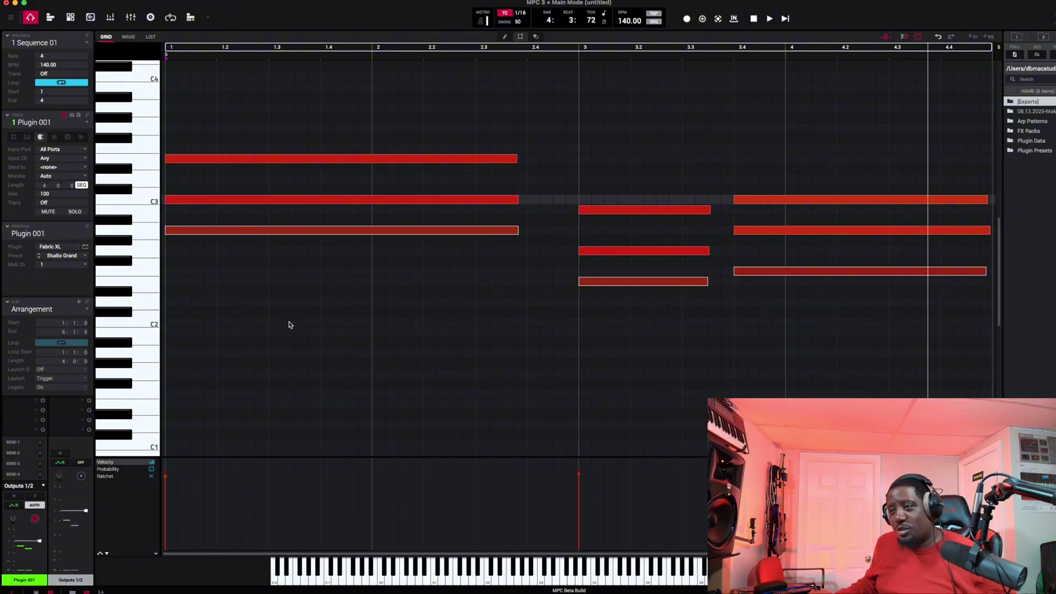
pyautogui.moveTo(290, 325); pyautogui.dragTo(398, 221)
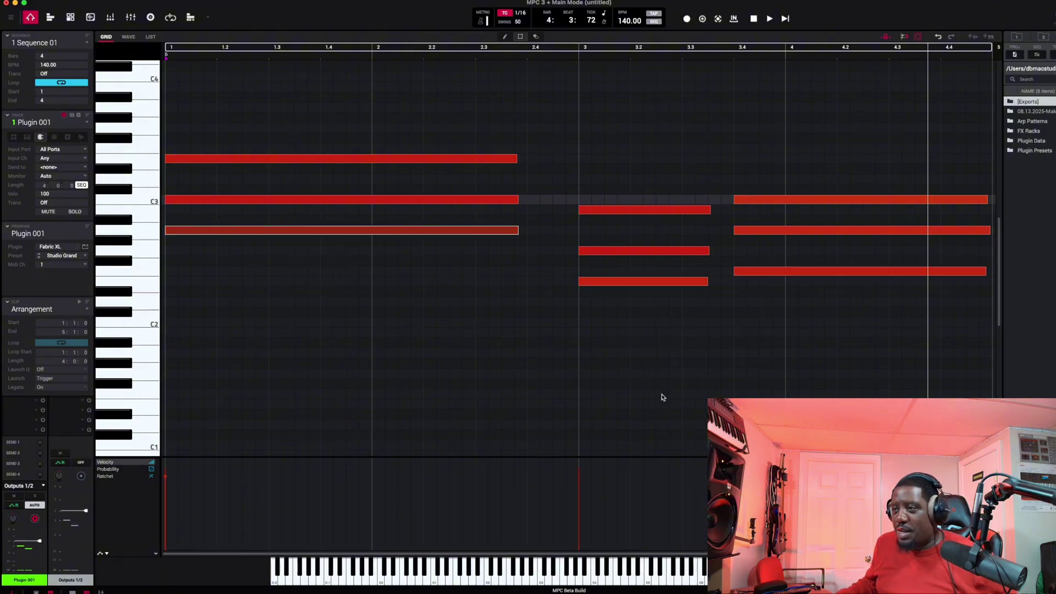
pyautogui.moveTo(776, 307); pyautogui.dragTo(811, 271)
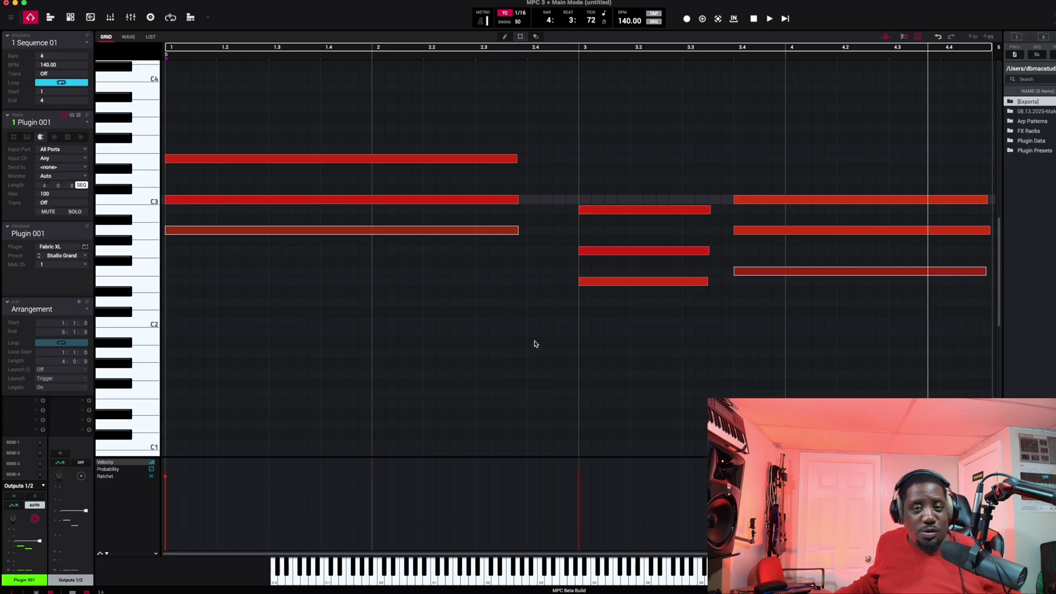
pyautogui.click(478, 356)
pyautogui.moveTo(328, 347); pyautogui.dragTo(524, 226)
pyautogui.moveTo(664, 329); pyautogui.dragTo(765, 264)
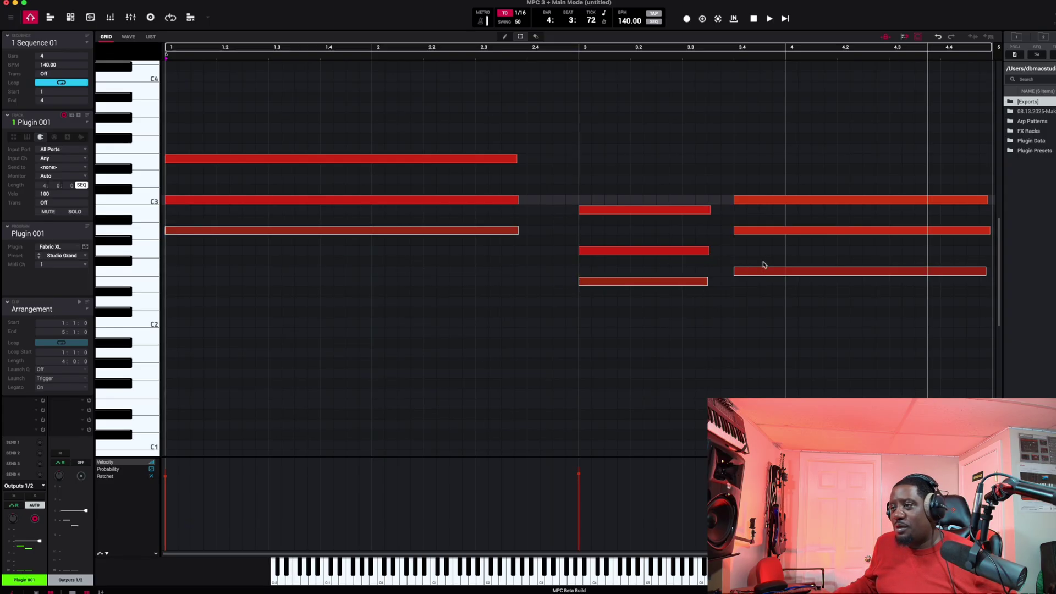
pyautogui.click(387, 343)
pyautogui.moveTo(315, 352); pyautogui.dragTo(778, 220)
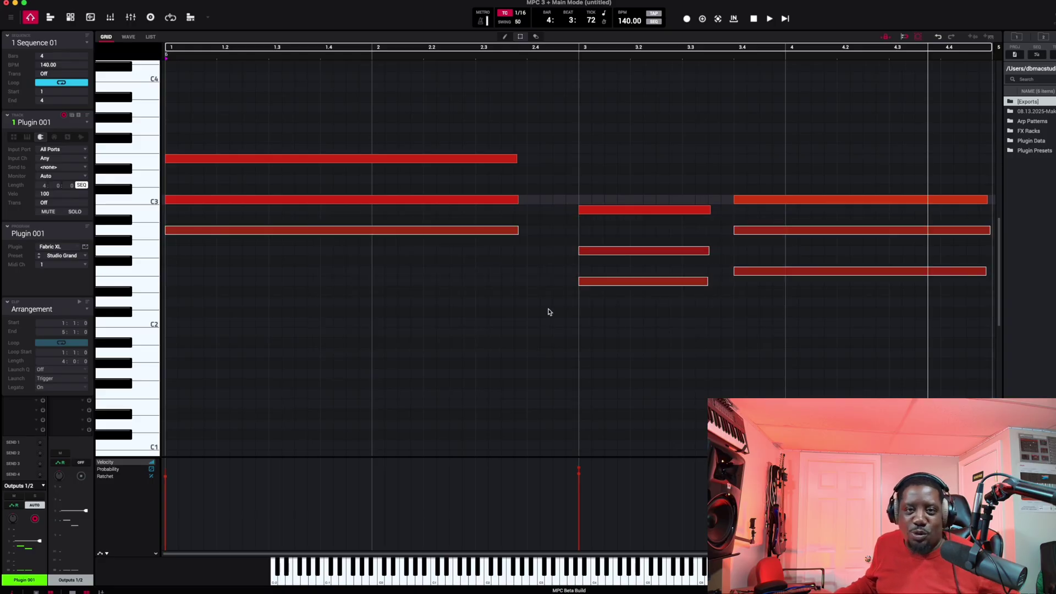
pyautogui.click(496, 342)
# Copy the lowest note of each of the three chords from the sequence start and place the copies one octave lower.
pyautogui.moveTo(274, 343); pyautogui.dragTo(505, 231)
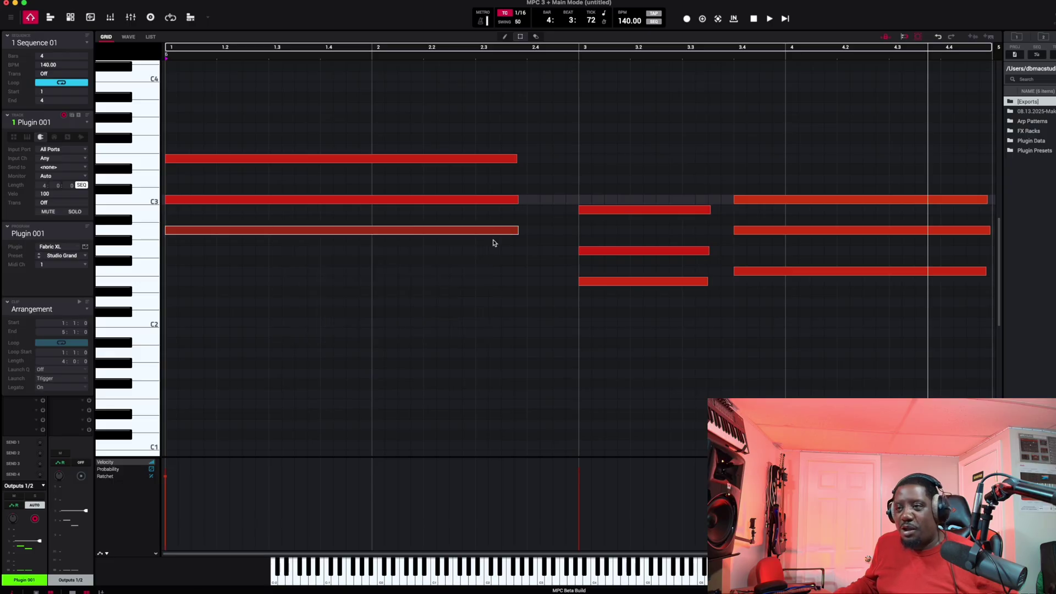
pyautogui.moveTo(809, 328); pyautogui.dragTo(892, 261)
pyautogui.moveTo(469, 166); pyautogui.dragTo(538, 145)
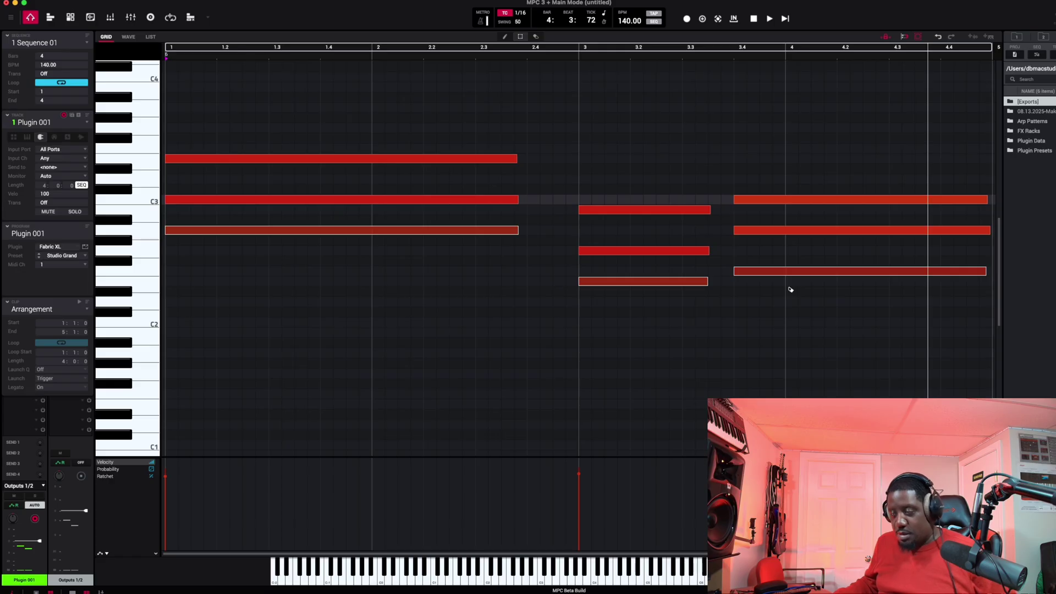
pyautogui.press('super+v')
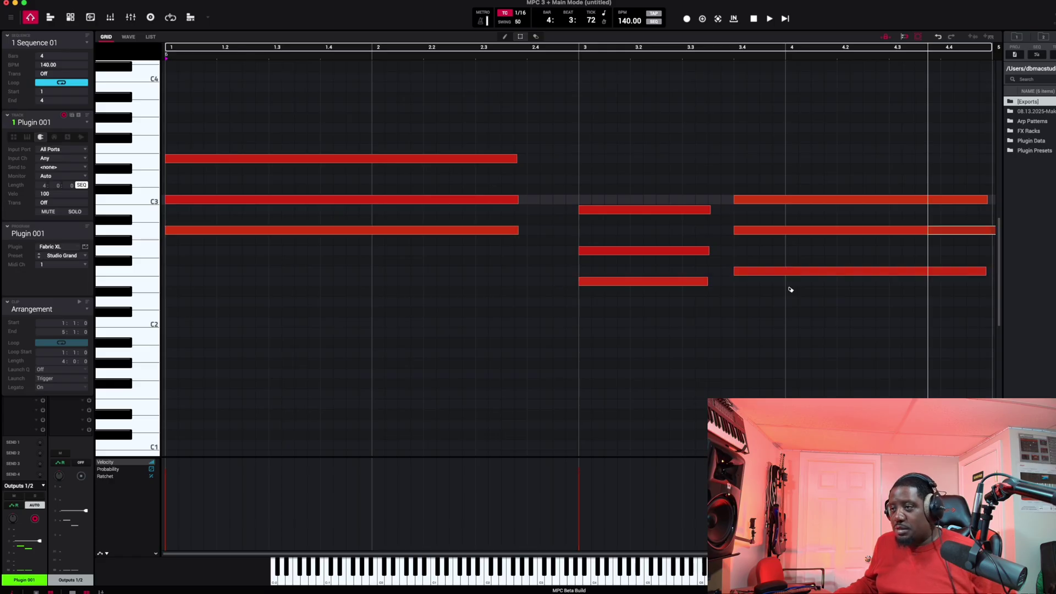
pyautogui.press('super+z')
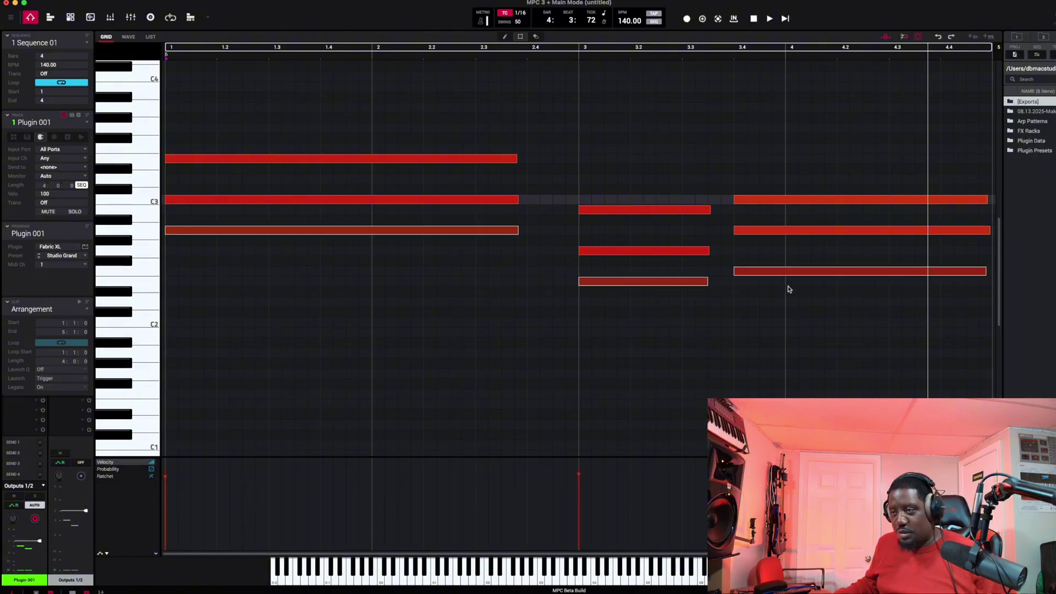
pyautogui.press('Home')
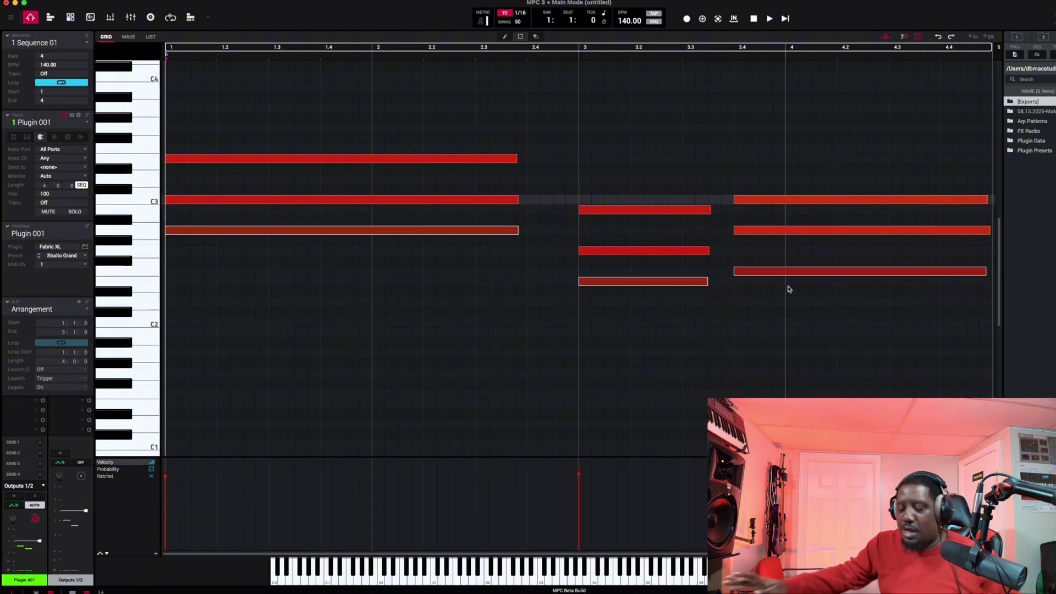
pyautogui.press('super+c')
pyautogui.hotkey('shift', 'Down')
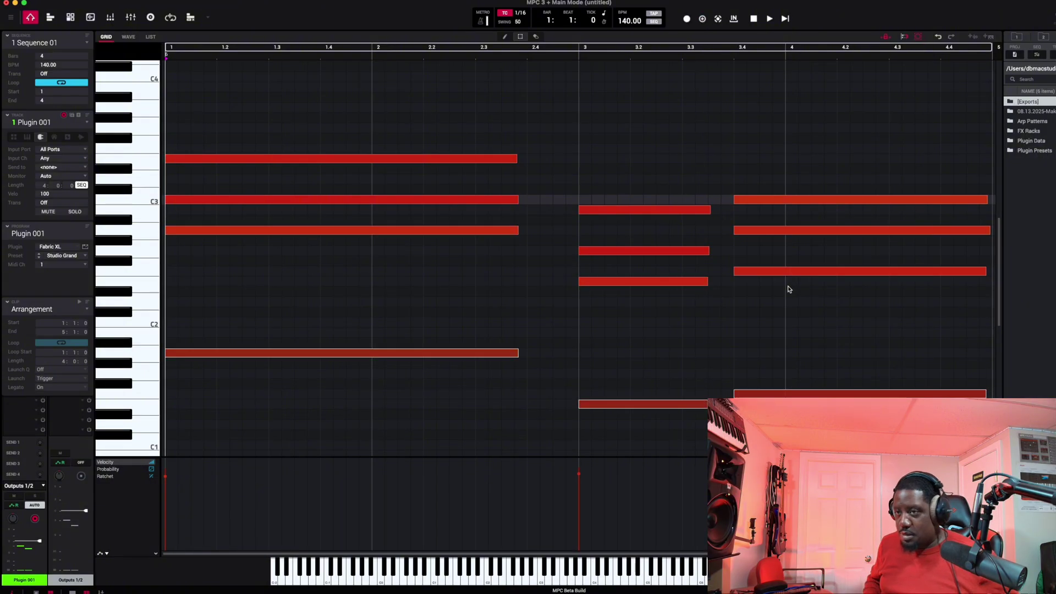
# Play the sequence and lengthen all four notes of the first chord so they end just before bar 3.
pyautogui.press('space')
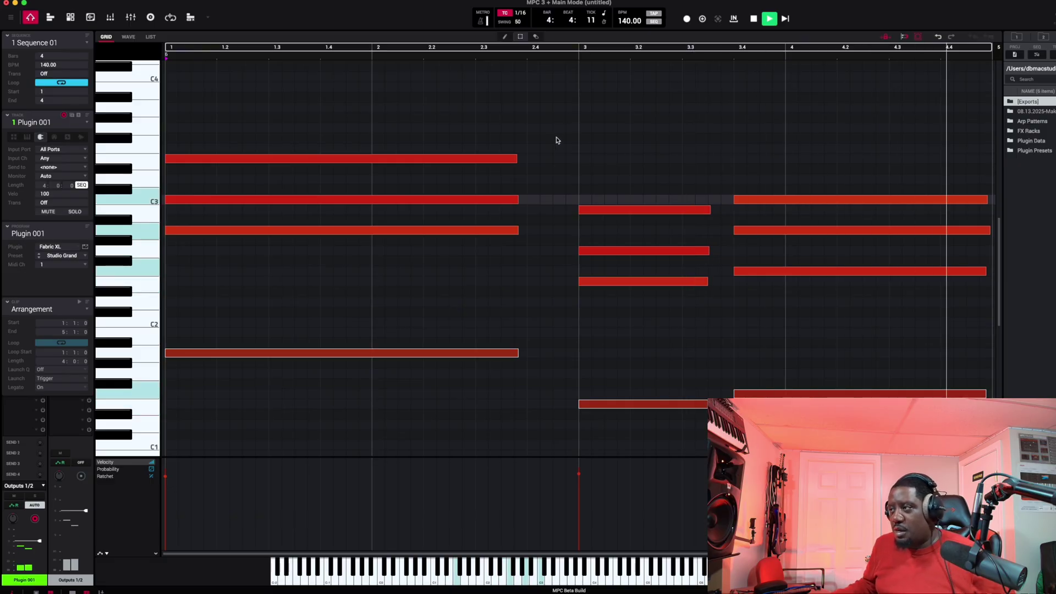
pyautogui.moveTo(537, 110); pyautogui.dragTo(514, 354)
pyautogui.click(520, 355)
pyautogui.moveTo(488, 390); pyautogui.dragTo(567, 158)
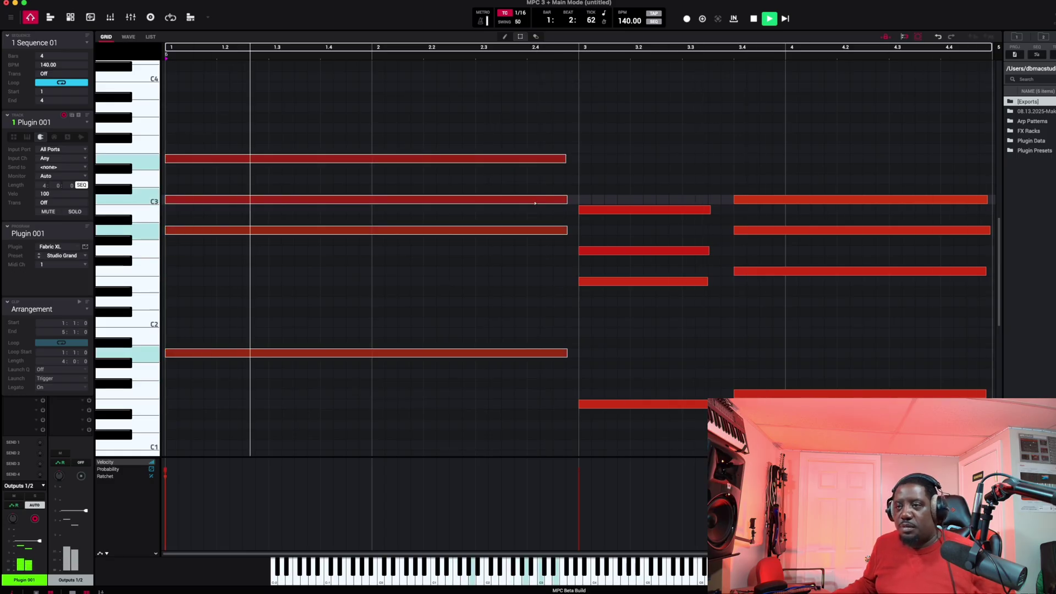
# Copy the middle and lowest notes of each original triad, leaving out the added bass notes, and place the copies one octave higher.
pyautogui.scroll(1, 407, 308)
pyautogui.moveTo(403, 309); pyautogui.dragTo(508, 210)
pyautogui.moveTo(598, 335); pyautogui.dragTo(644, 261)
pyautogui.moveTo(783, 319); pyautogui.dragTo(815, 241)
pyautogui.press('space')
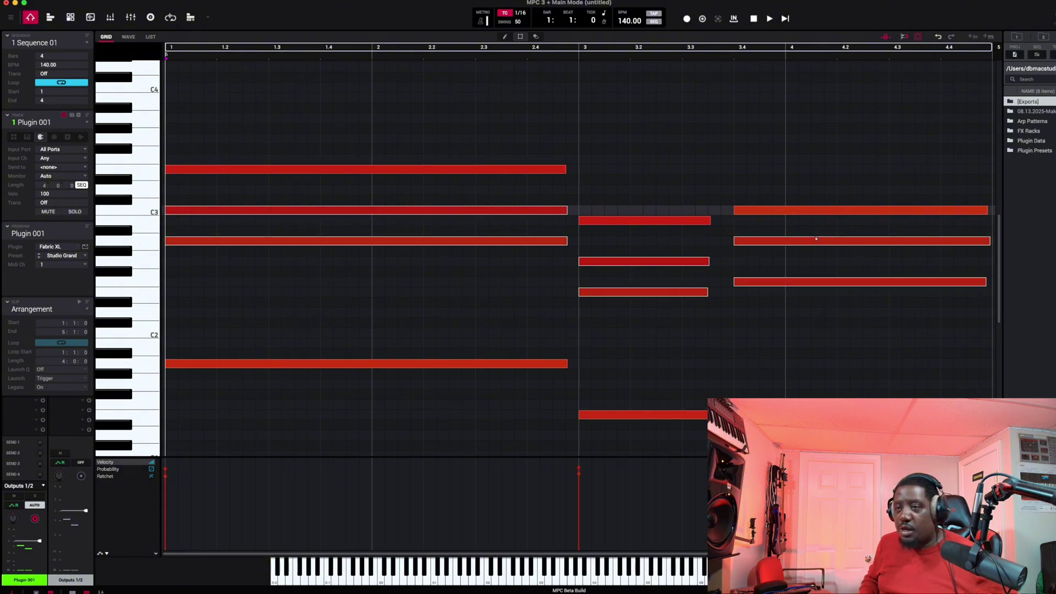
pyautogui.hotkey('shift', 'Up')
pyautogui.scroll(2, 418, 275)
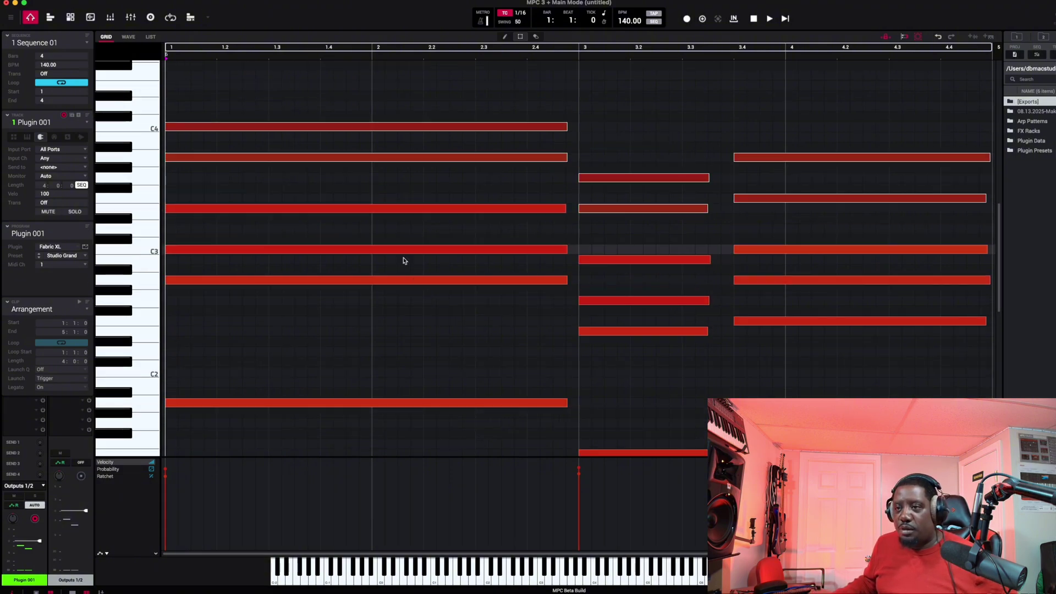
pyautogui.click(527, 89)
# Delete the middle note of each original triad and play the sequence.
pyautogui.moveTo(403, 255); pyautogui.dragTo(403, 248)
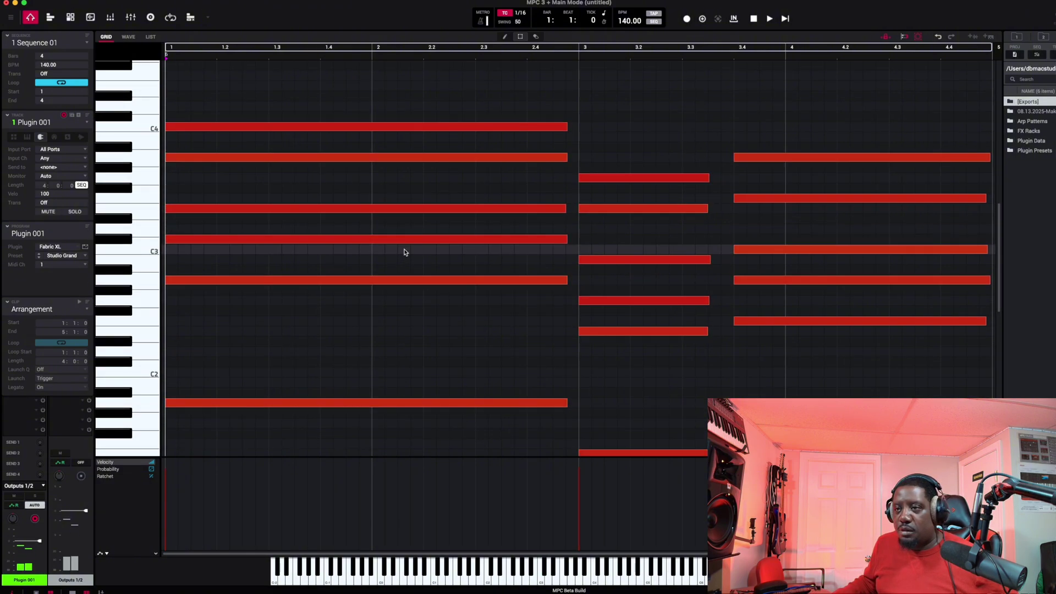
pyautogui.click(410, 242)
pyautogui.click(627, 302)
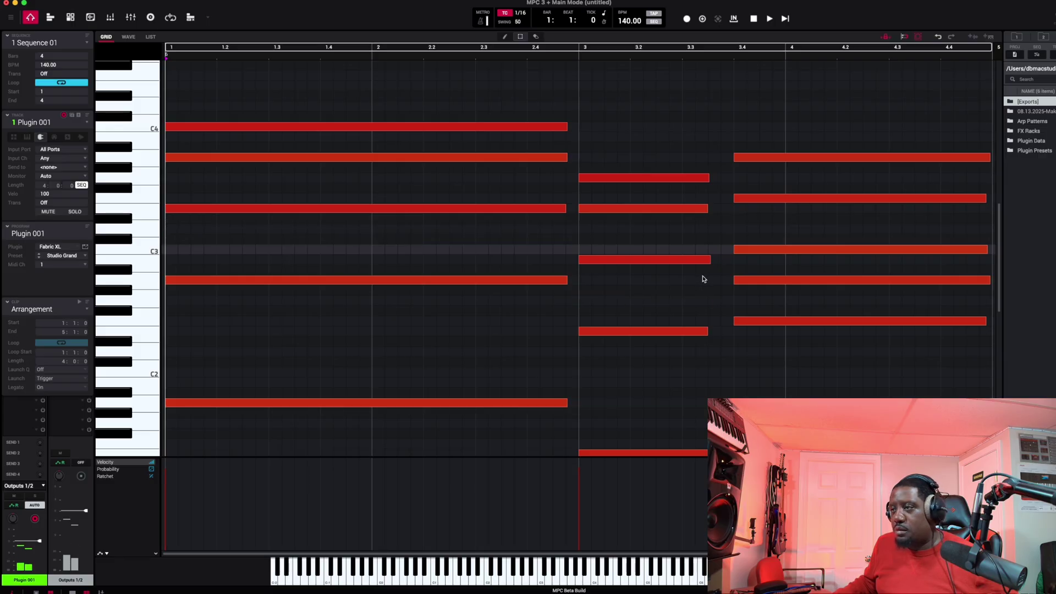
pyautogui.click(778, 284)
pyautogui.press('space')
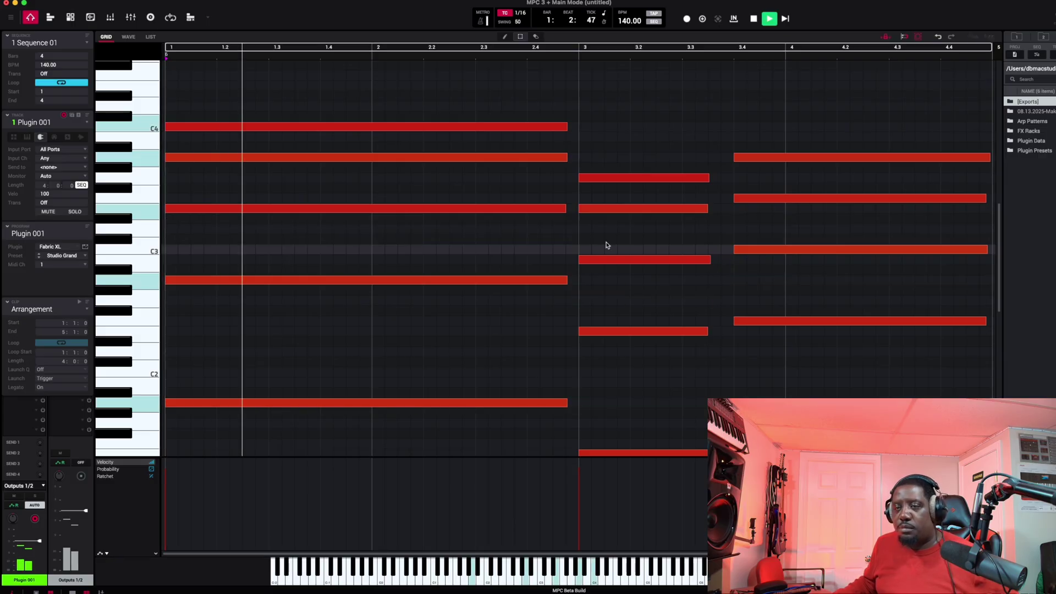
# Trim the starts of the chords' highest notes so they begin at 1.3, 3.2 and bar 4.
pyautogui.moveTo(166, 129); pyautogui.dragTo(270, 137)
pyautogui.moveTo(578, 177); pyautogui.dragTo(632, 185)
pyautogui.moveTo(734, 157); pyautogui.dragTo(786, 160)
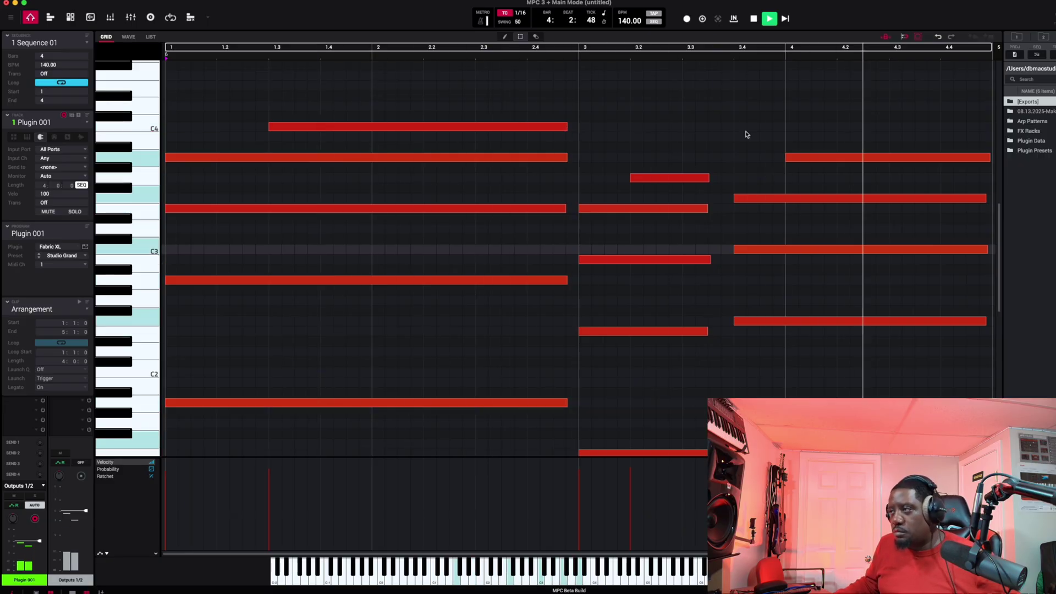
# Shorten the last chord's top note to end just before 4.3 and add a duplicate from 4.3, two semitones lower.
pyautogui.moveTo(983, 158); pyautogui.dragTo(878, 162)
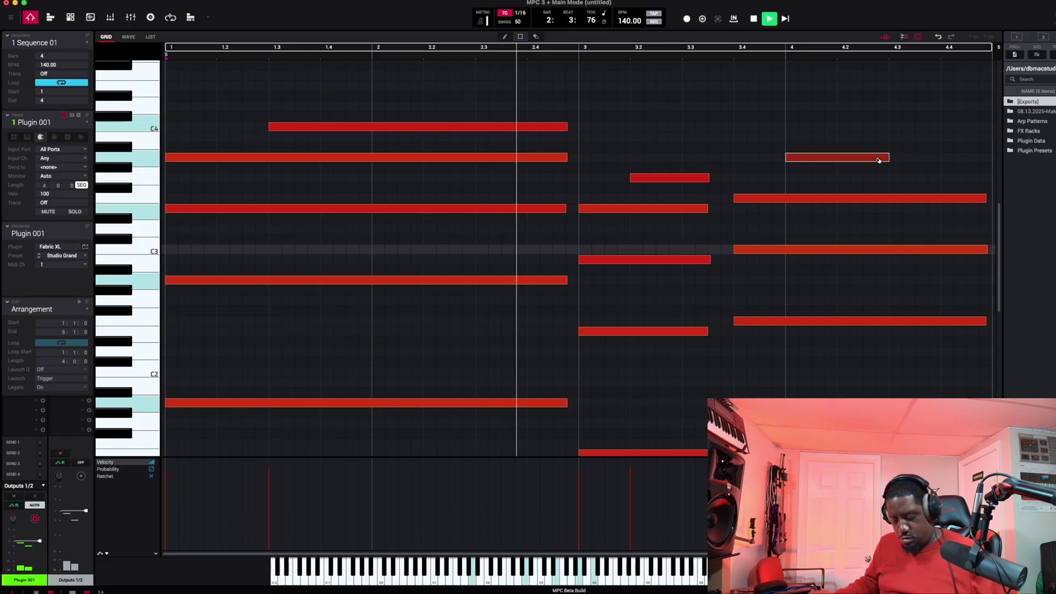
pyautogui.press('super+d')
pyautogui.moveTo(887, 158); pyautogui.dragTo(875, 160)
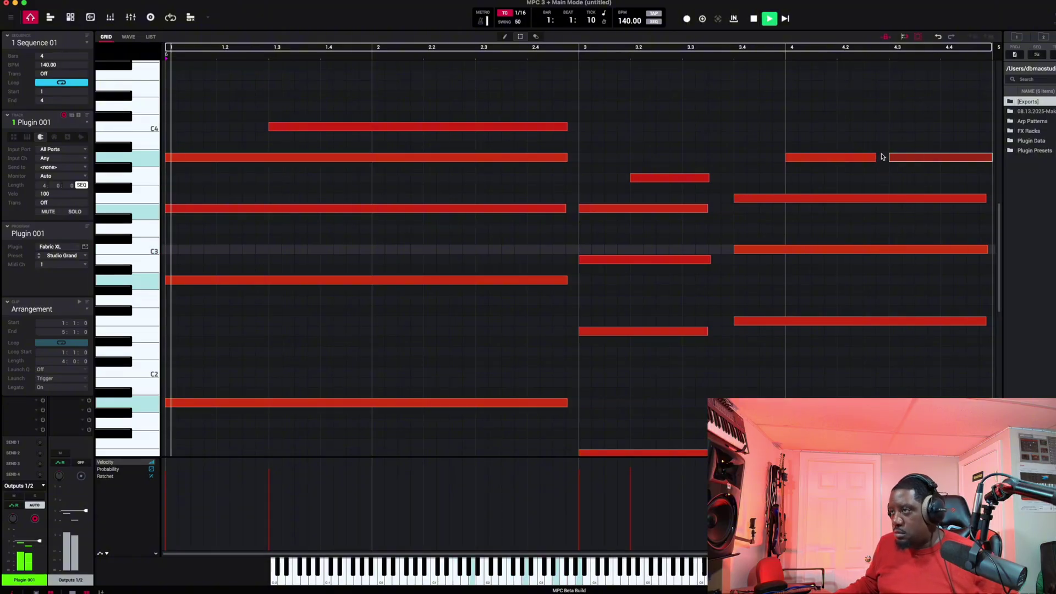
pyautogui.press('Down')
pyautogui.press('Down')
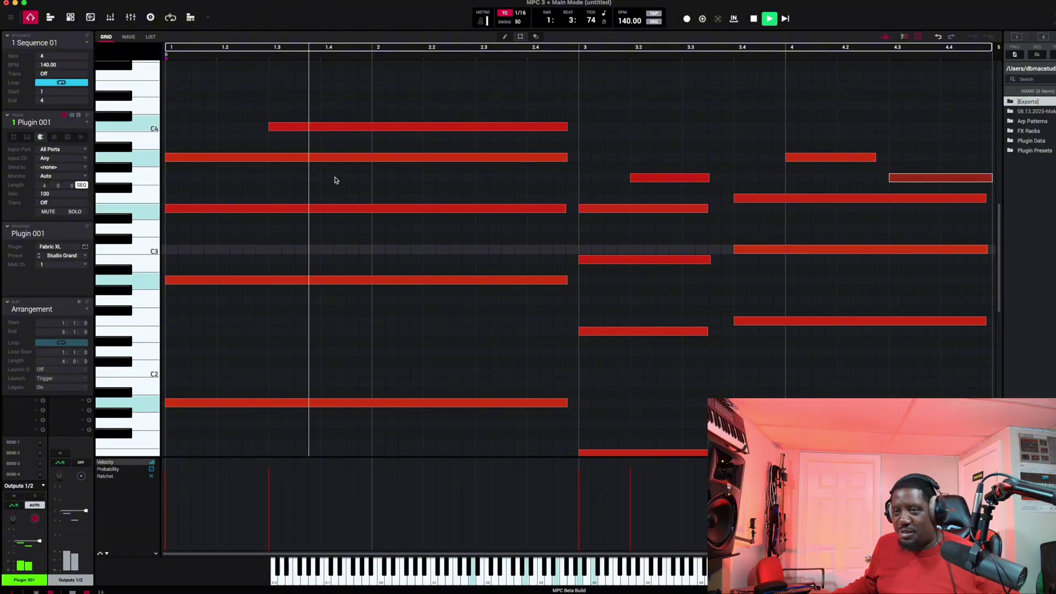
# Extend the first chord's top note back to start at 1.2, and stop playback after listening.
pyautogui.moveTo(269, 132); pyautogui.dragTo(217, 133)
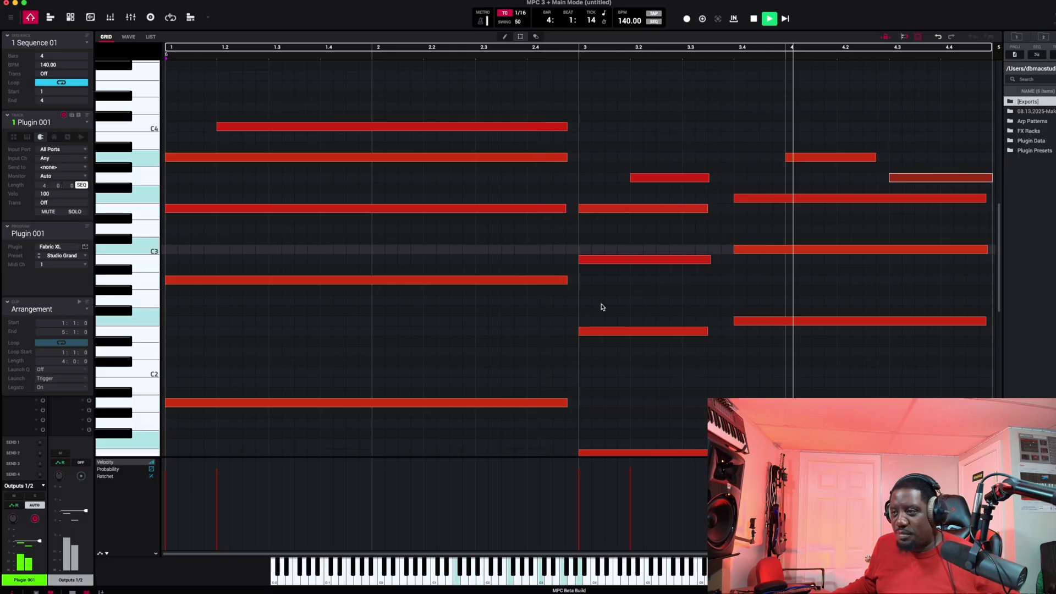
pyautogui.scroll(-1, 597, 303)
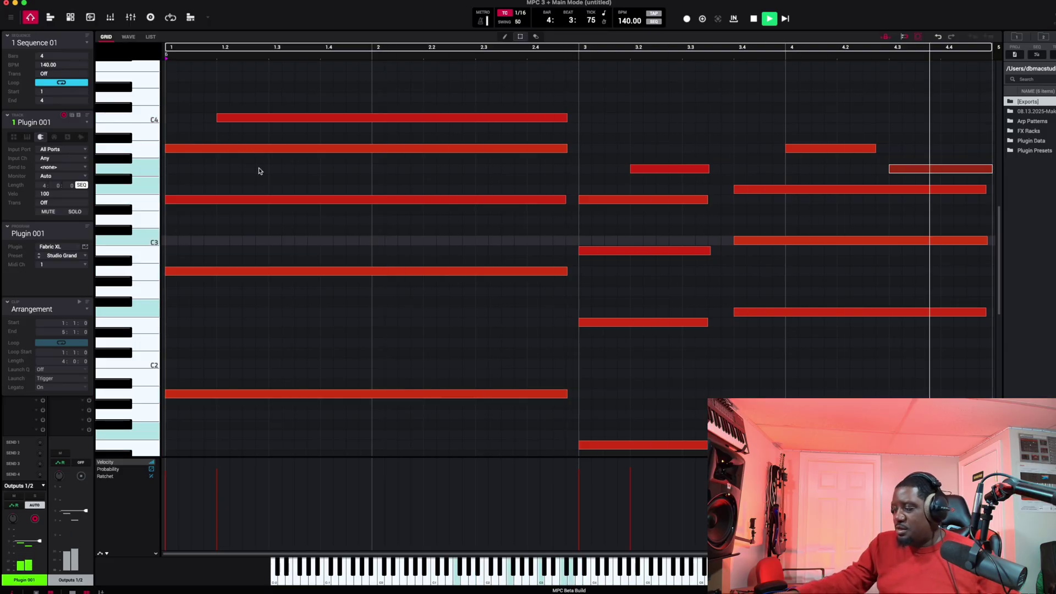
pyautogui.press('space')
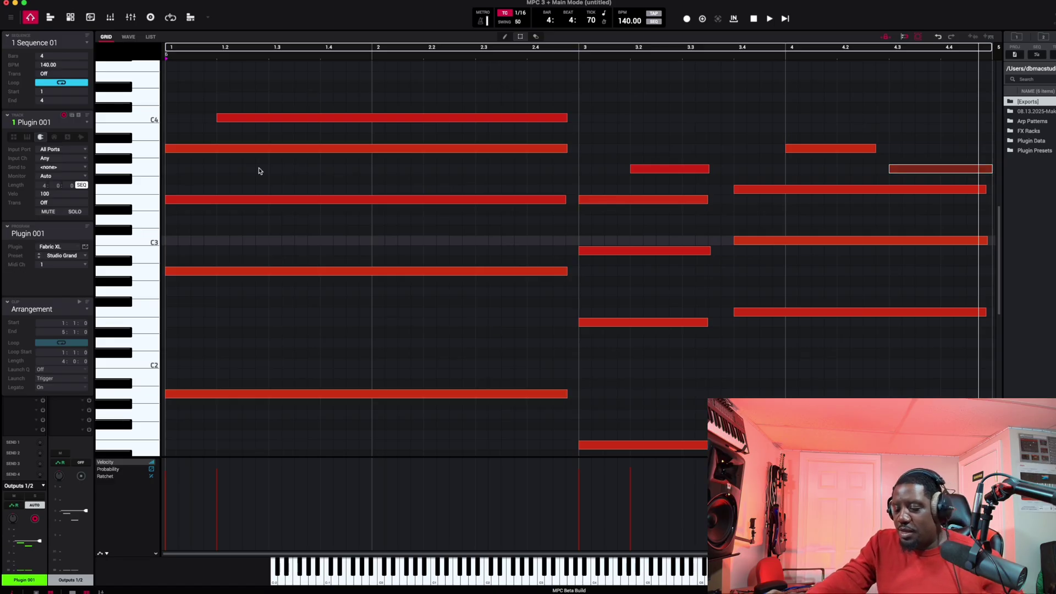
# Duplicate the Plugin 001 track with its notes and load Analog Lab V on the copy.
pyautogui.press('Down')
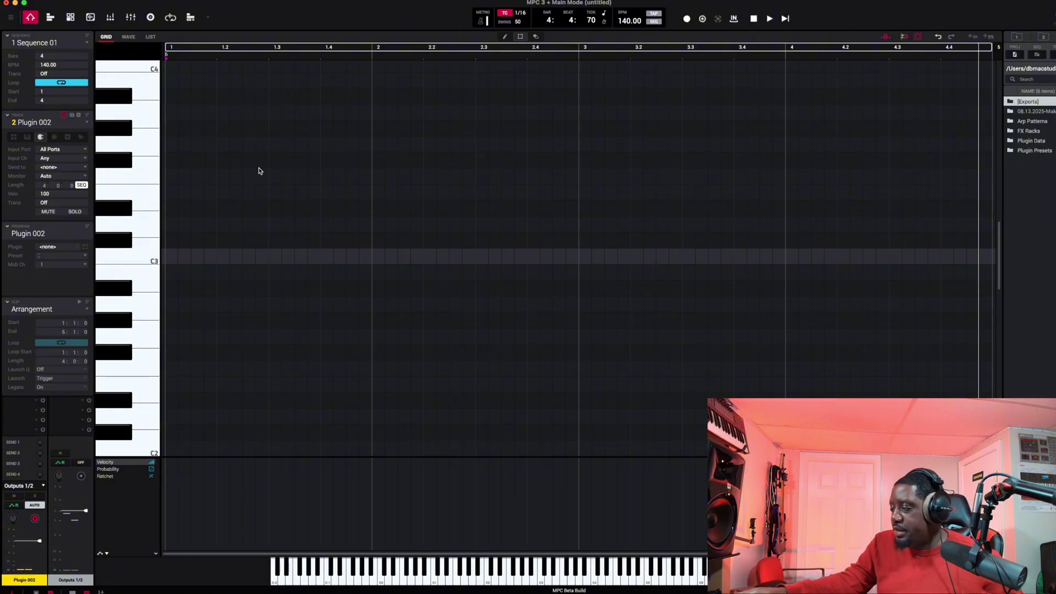
pyautogui.hotkey('ctrl', 'Left')
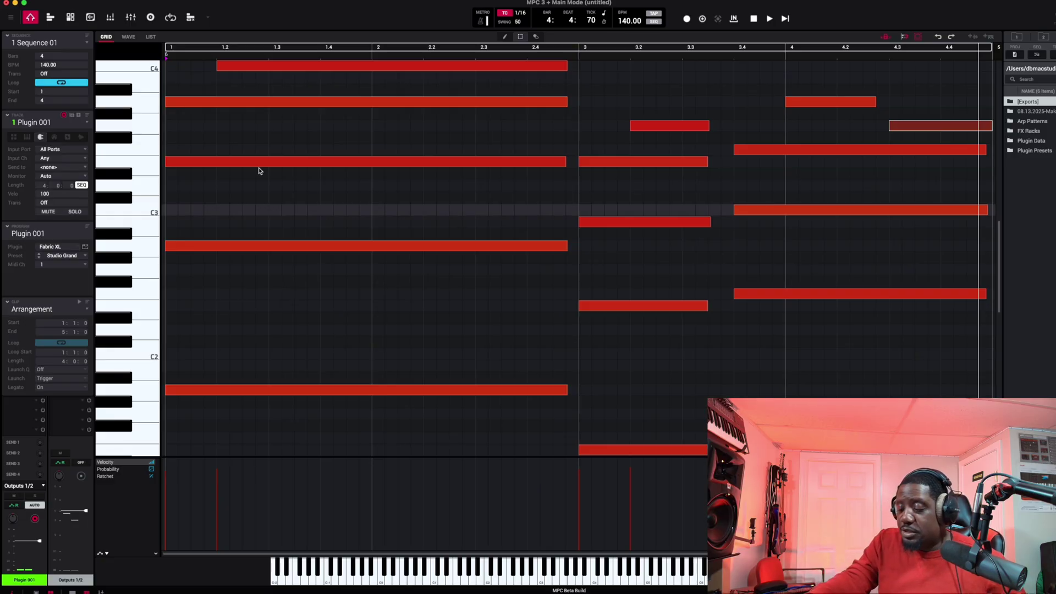
pyautogui.press('super+d')
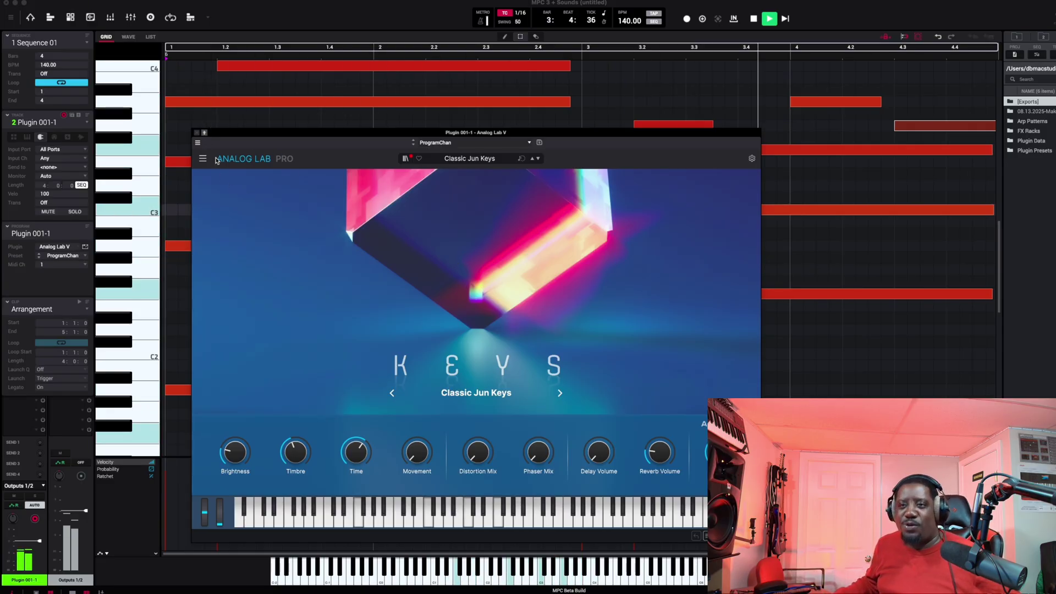
# Load the ABD-2 Carillon keys preset in Analog Lab V on the duplicated track and close the plugin window.
pyautogui.click(197, 135)
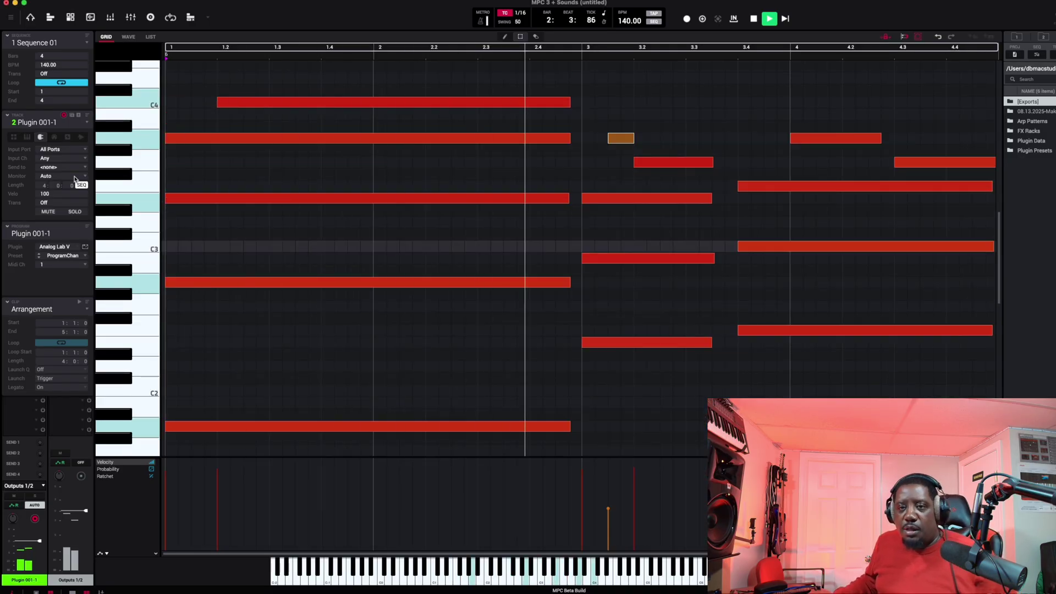
pyautogui.click(85, 246)
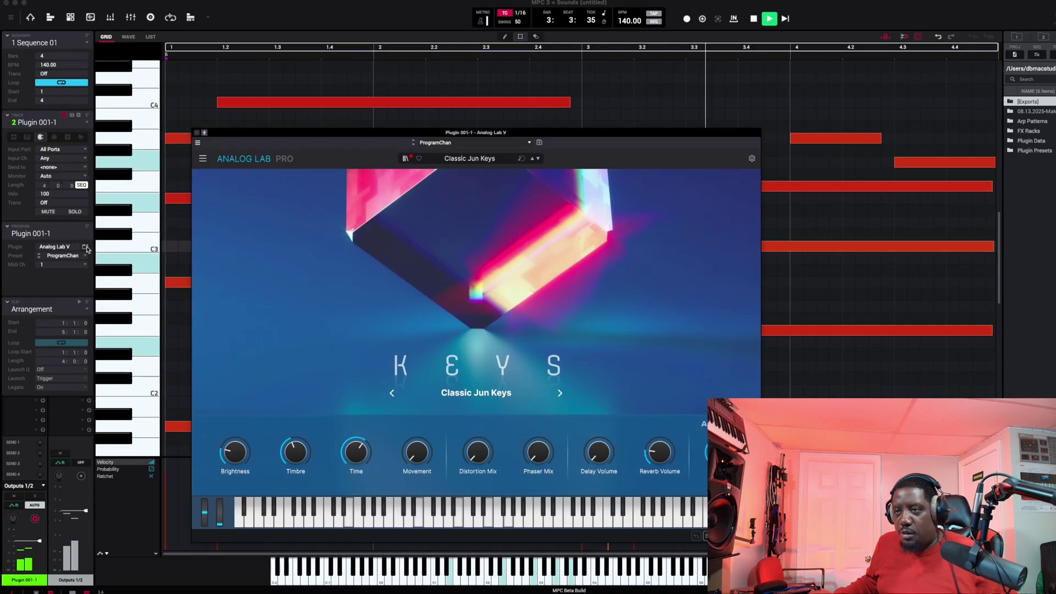
pyautogui.click(469, 158)
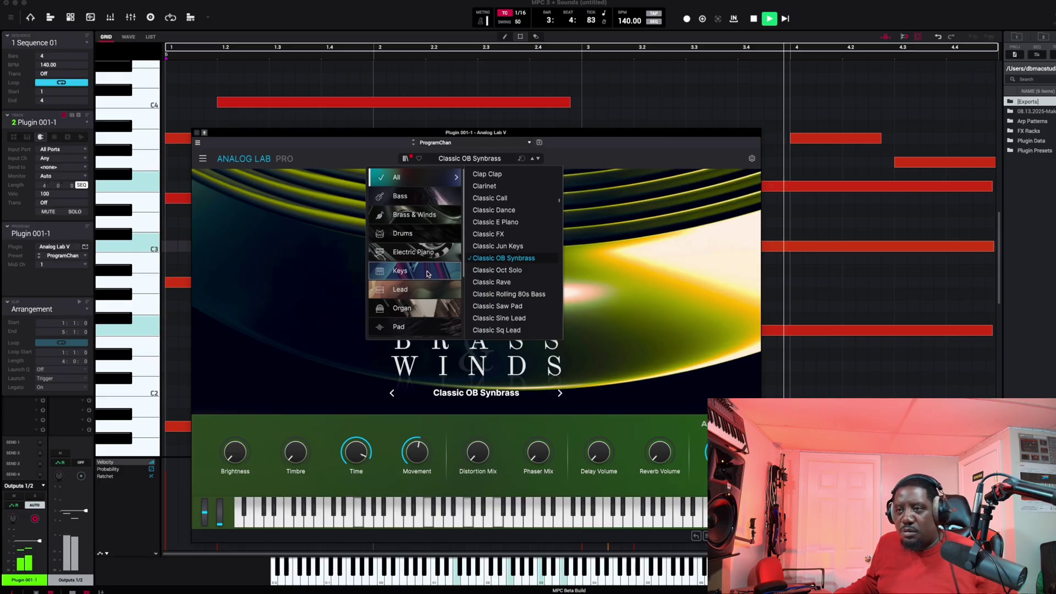
pyautogui.moveTo(428, 273)
pyautogui.click(490, 257)
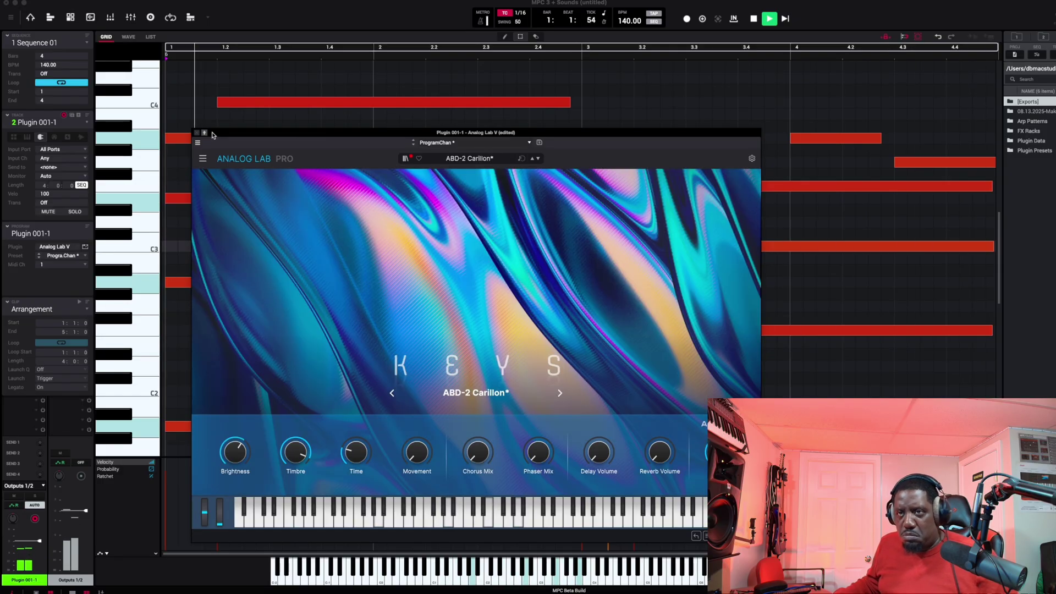
pyautogui.click(197, 133)
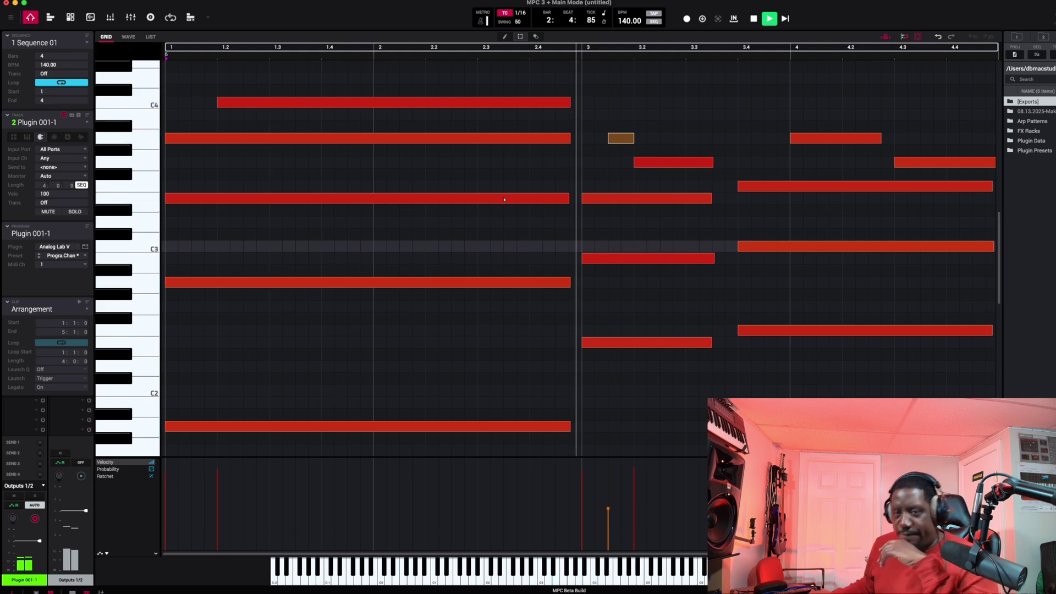
# Stop playback and copy the three lowest bass notes onto a new third track using the ZENOLOGY plugin.
pyautogui.scroll(-5, 525, 258)
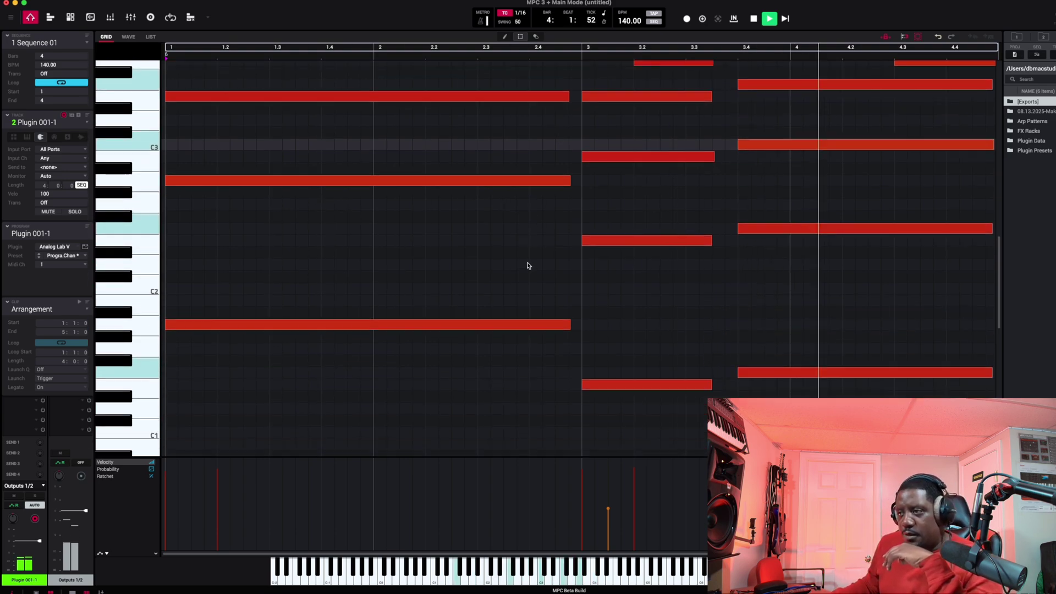
pyautogui.press('space')
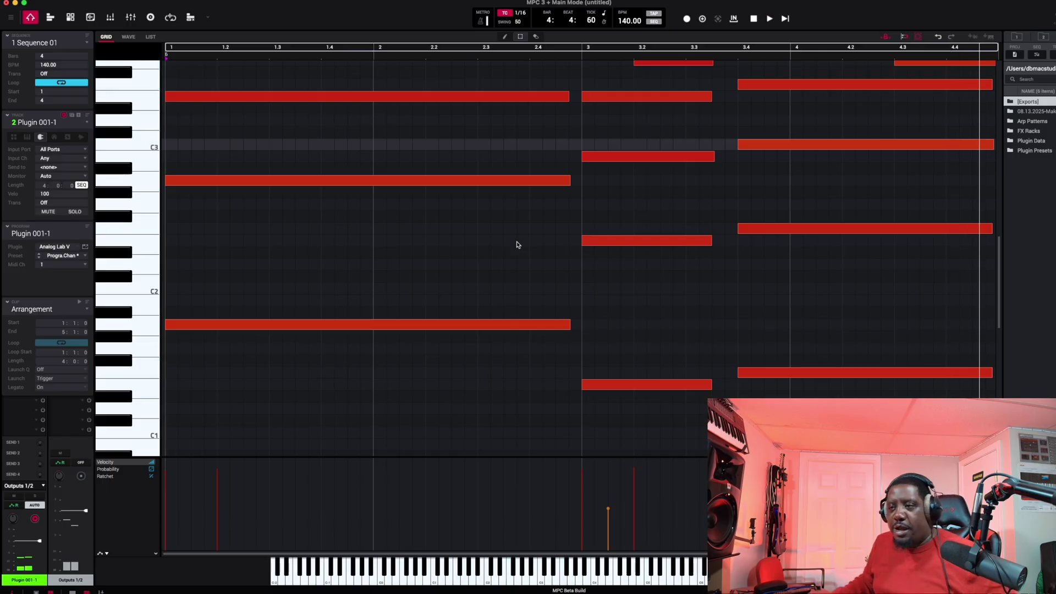
pyautogui.moveTo(414, 274); pyautogui.dragTo(833, 385)
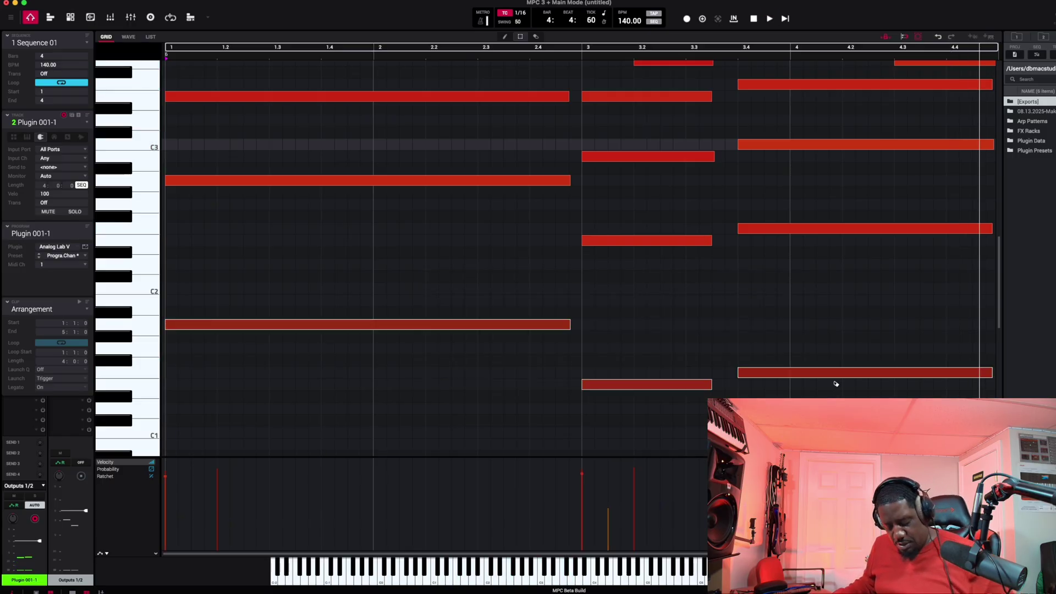
pyautogui.click(42, 138)
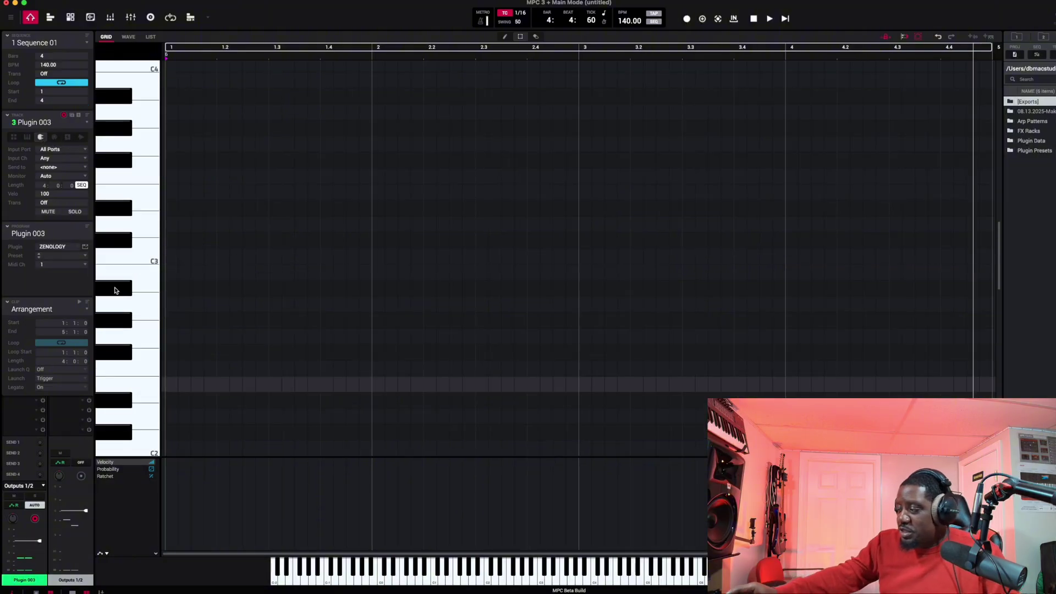
pyautogui.press('space')
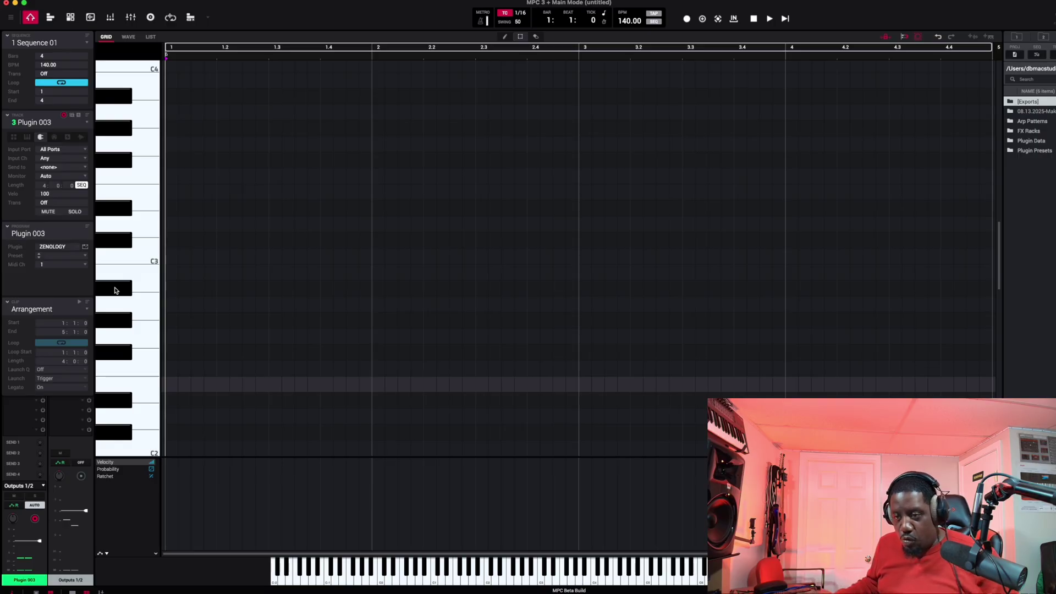
pyautogui.scroll(-5, 371, 276)
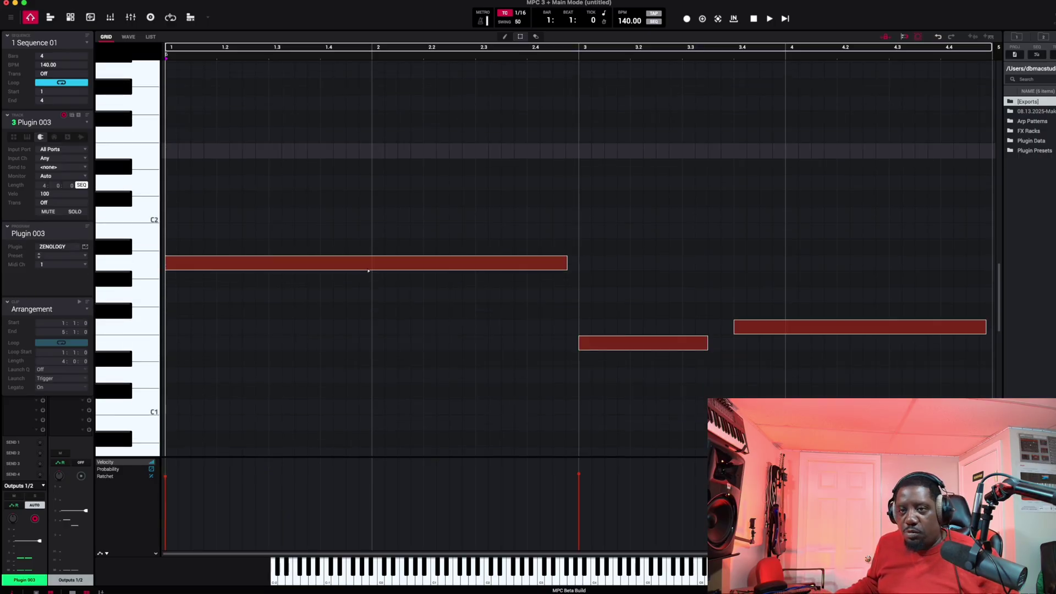
# Use the 065: Jarresque Pad preset in ZENOLOGY for the bass track while the sequence plays.
pyautogui.press('space')
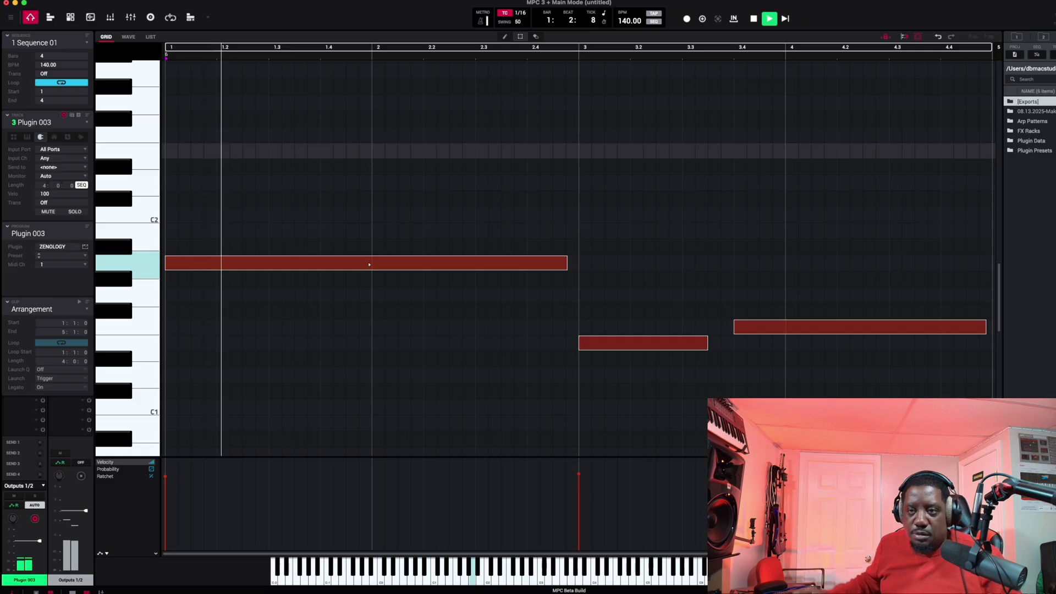
pyautogui.click(84, 247)
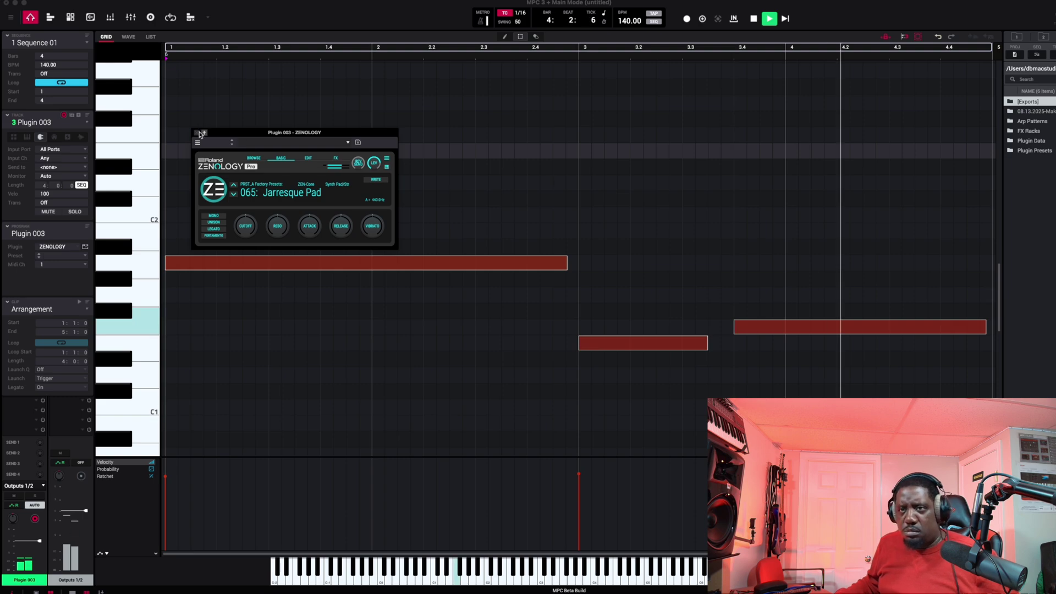
pyautogui.click(196, 133)
# Try transposing the three copied bass notes on the ZENOLOGY track up two octaves.
pyautogui.moveTo(838, 178); pyautogui.dragTo(332, 440)
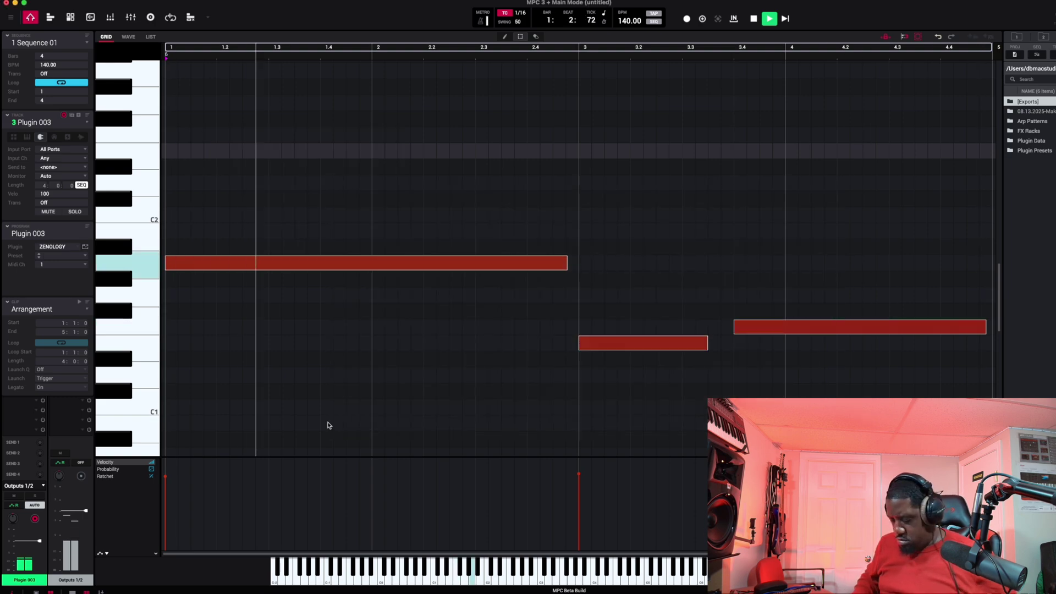
pyautogui.hotkey('shift', 'Up')
pyautogui.scroll(5, 394, 369)
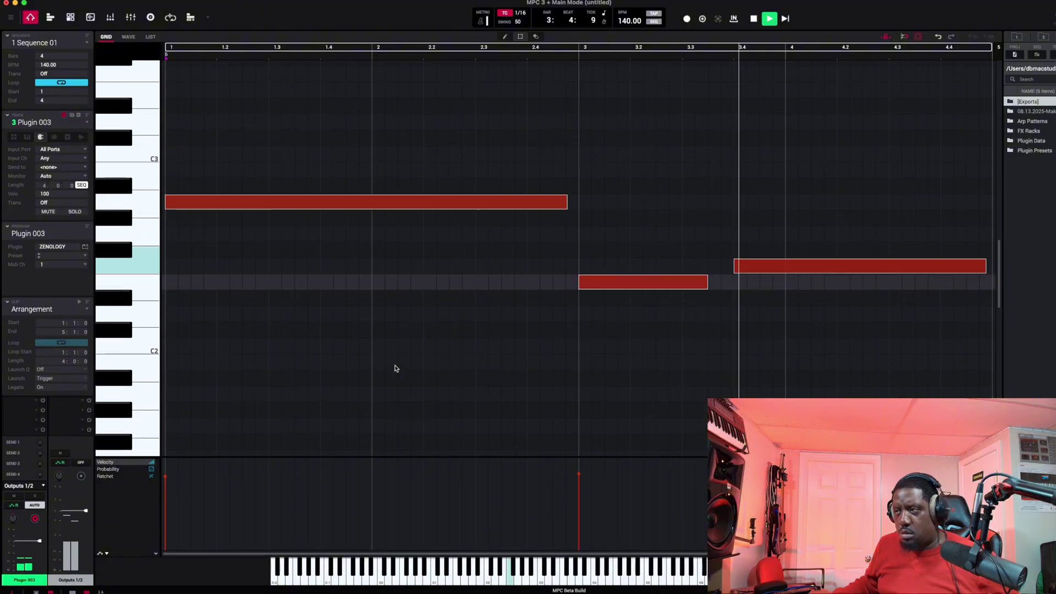
pyautogui.scroll(1, 395, 368)
pyautogui.hotkey('shift', 'Up')
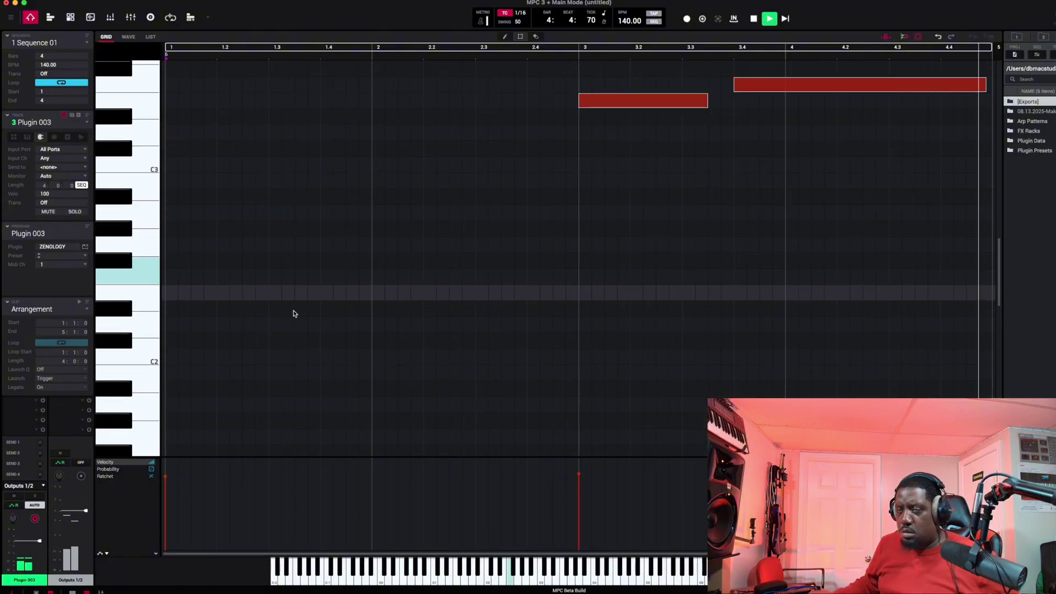
pyautogui.scroll(3, 337, 308)
pyautogui.scroll(1, 339, 308)
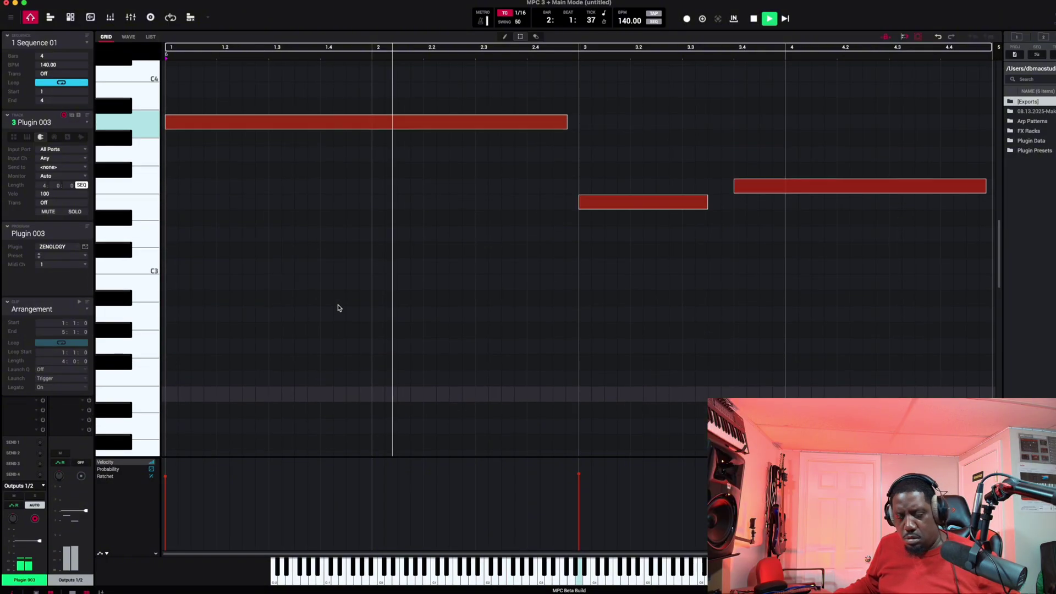
pyautogui.scroll(1, 339, 307)
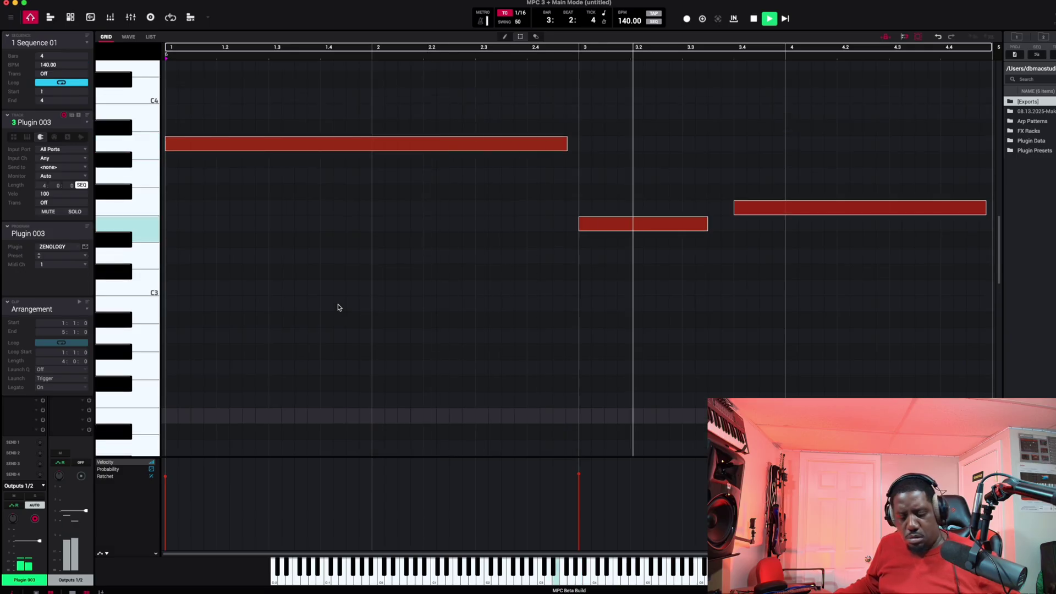
# Transpose the three bass notes back down two octaves and listen to them.
pyautogui.hotkey('shift', 'Down')
pyautogui.hotkey('shift', 'Down')
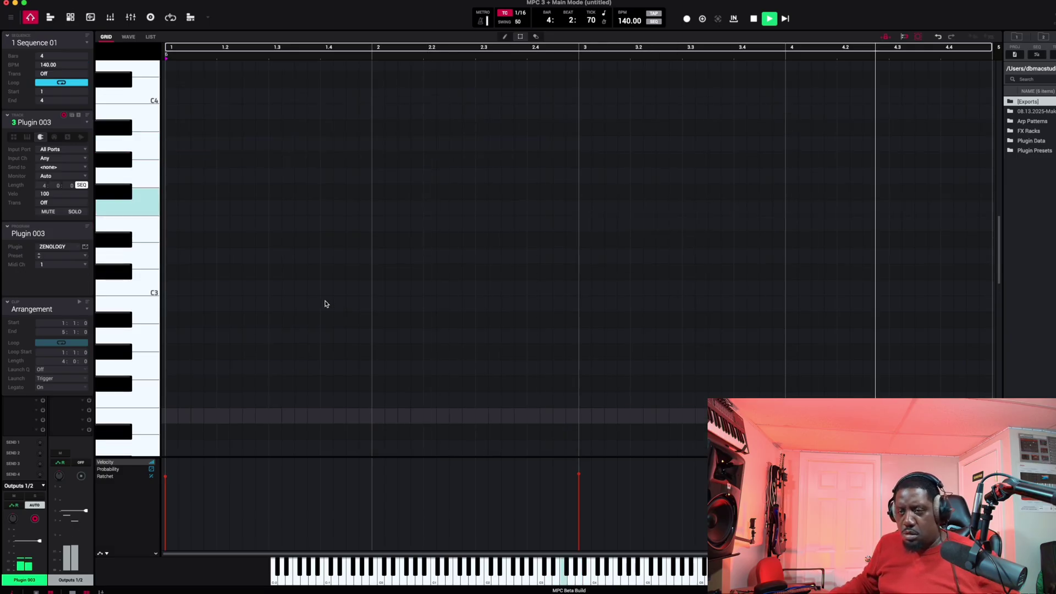
pyautogui.scroll(-7, 328, 309)
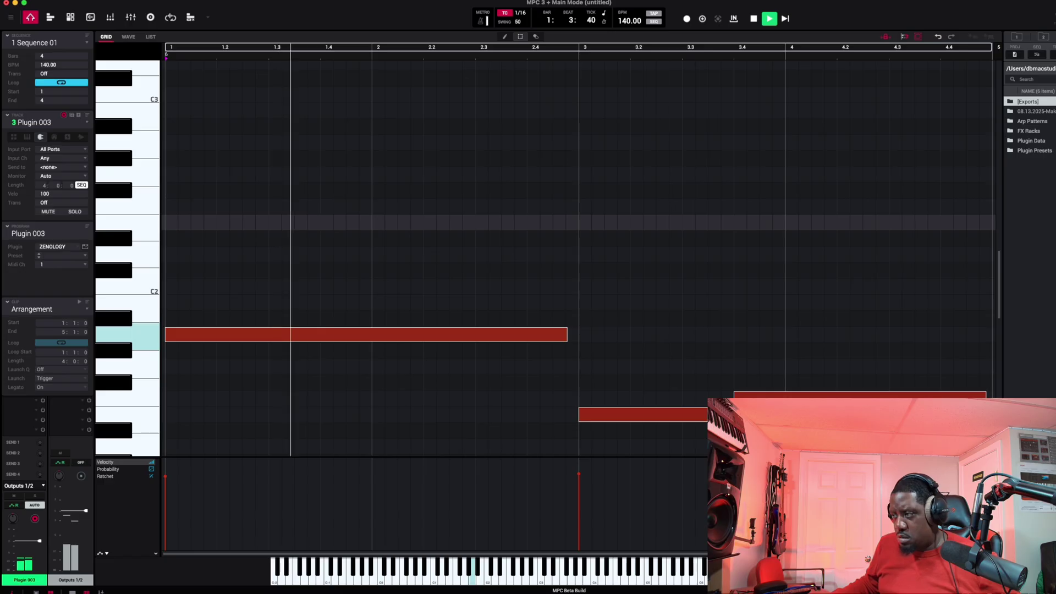
pyautogui.moveTo(999, 287); pyautogui.dragTo(990, 287)
pyautogui.scroll(-2, 744, 372)
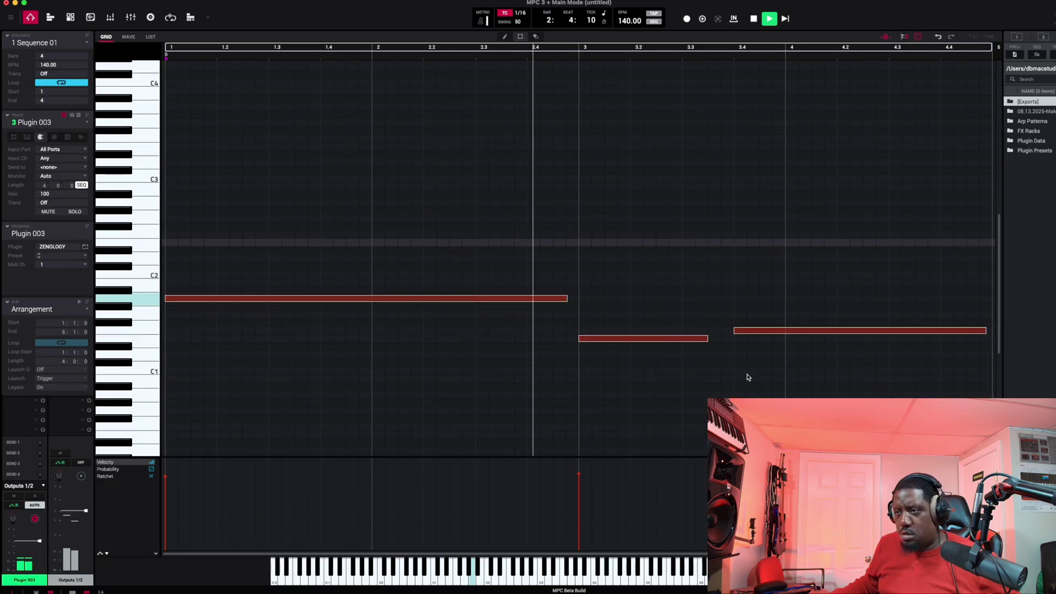
pyautogui.scroll(-1, 745, 378)
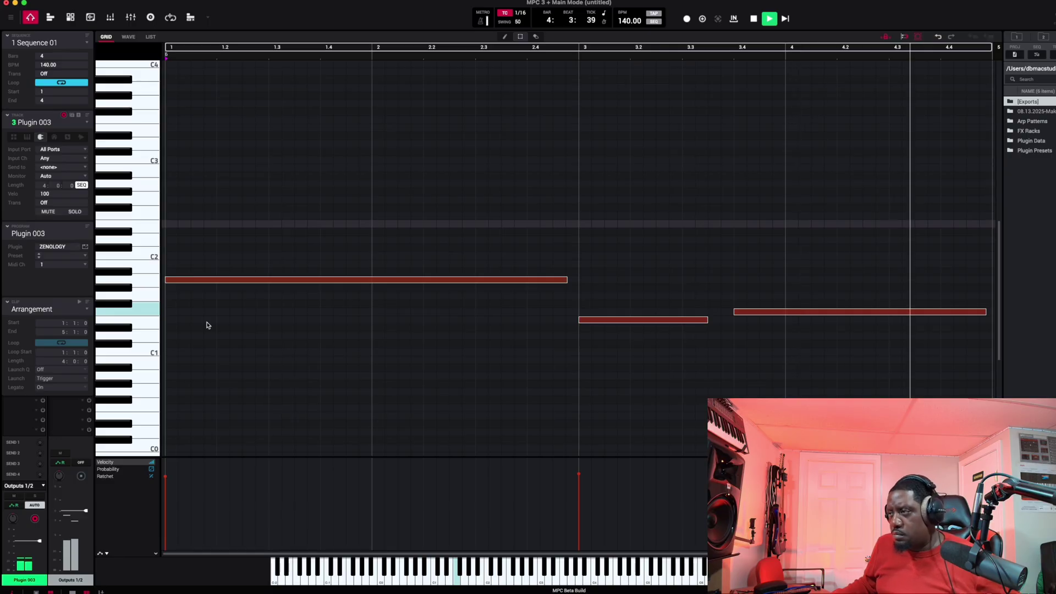
# Stop playback, deselect the bass notes, duplicate the ZENOLOGY track as an empty fourth track, and restart playback.
pyautogui.press('space')
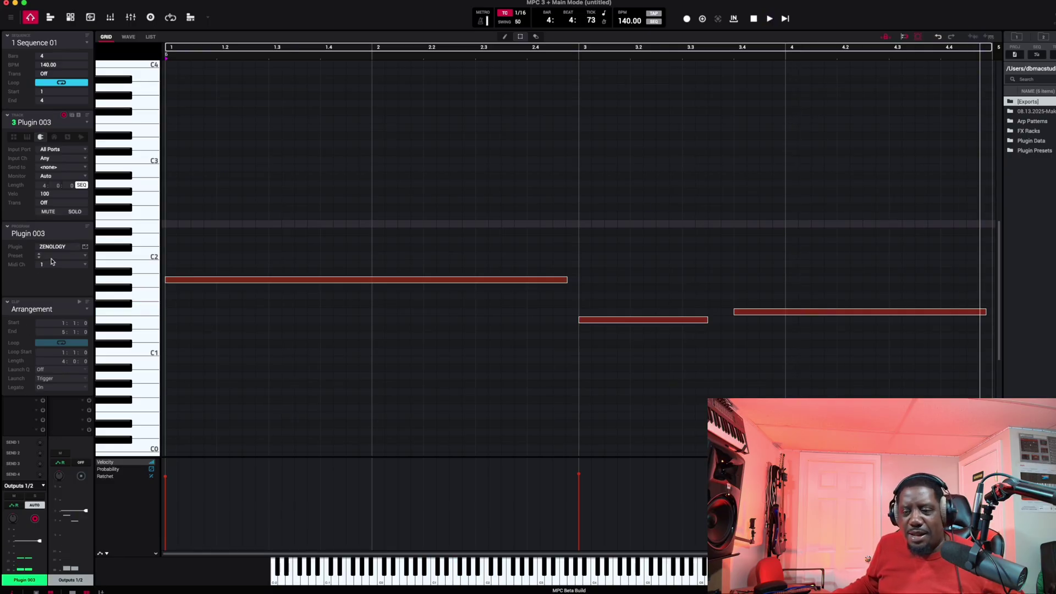
pyautogui.press('Escape')
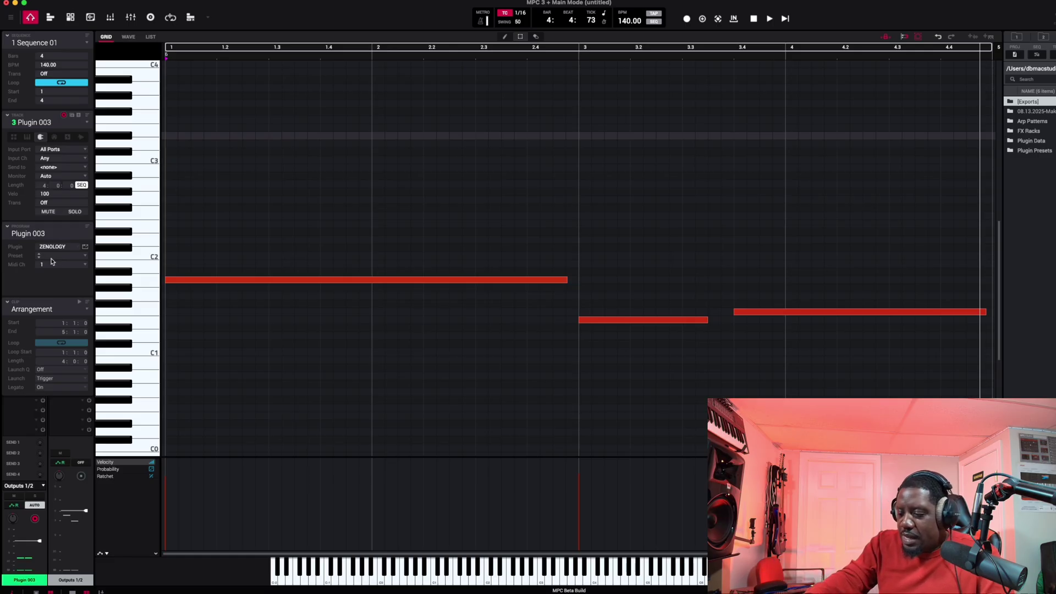
pyautogui.press('Down')
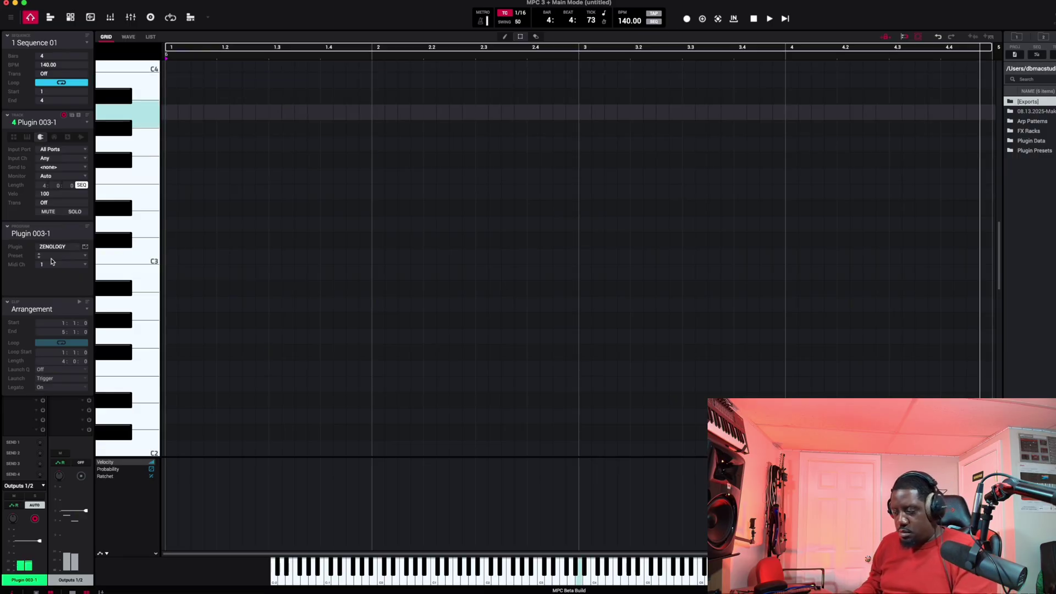
pyautogui.press('space')
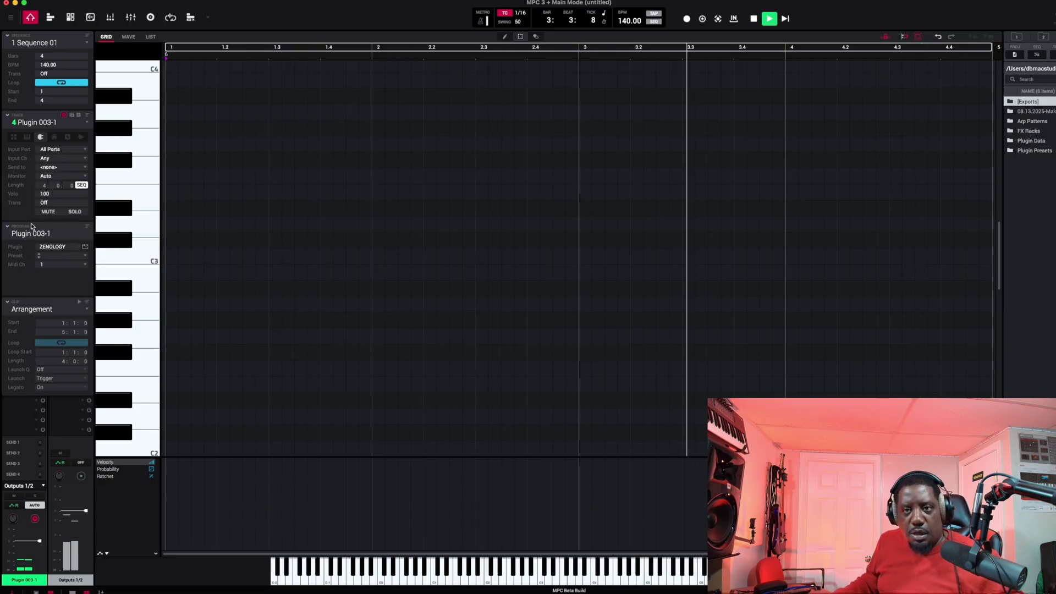
# Choose the 067: 106 Strings preset in ZENOLOGY on the fourth track and raise the track volume slightly.
pyautogui.click(85, 247)
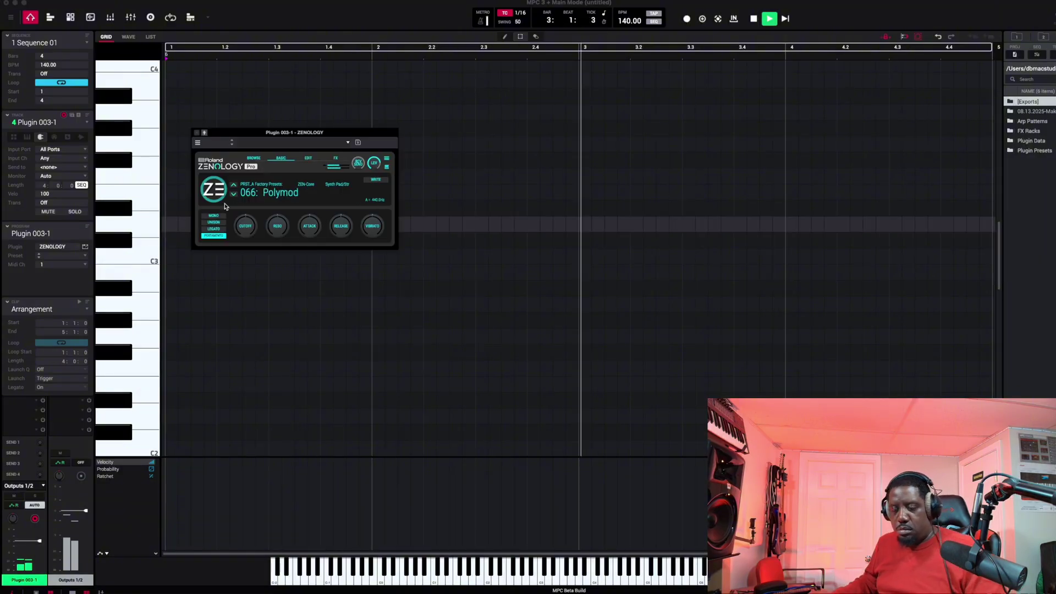
pyautogui.click(233, 194)
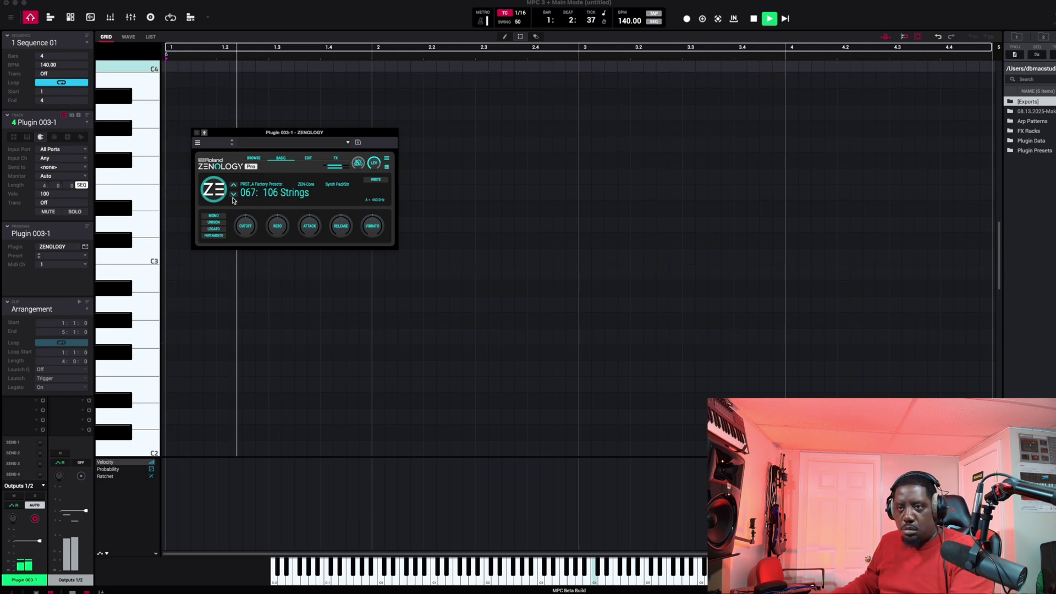
pyautogui.click(233, 199)
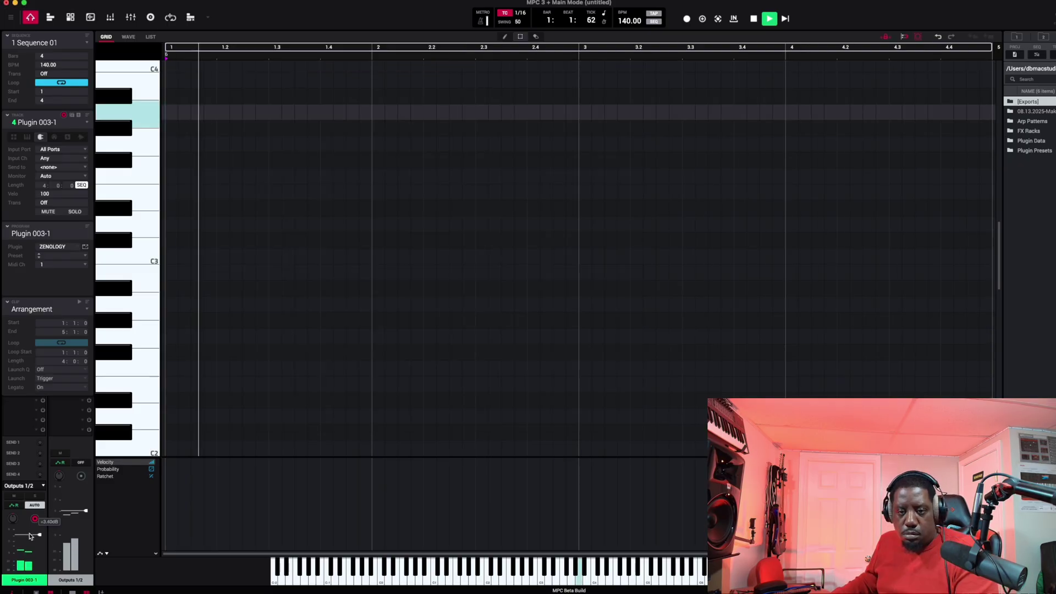
pyautogui.moveTo(30, 540); pyautogui.dragTo(30, 533)
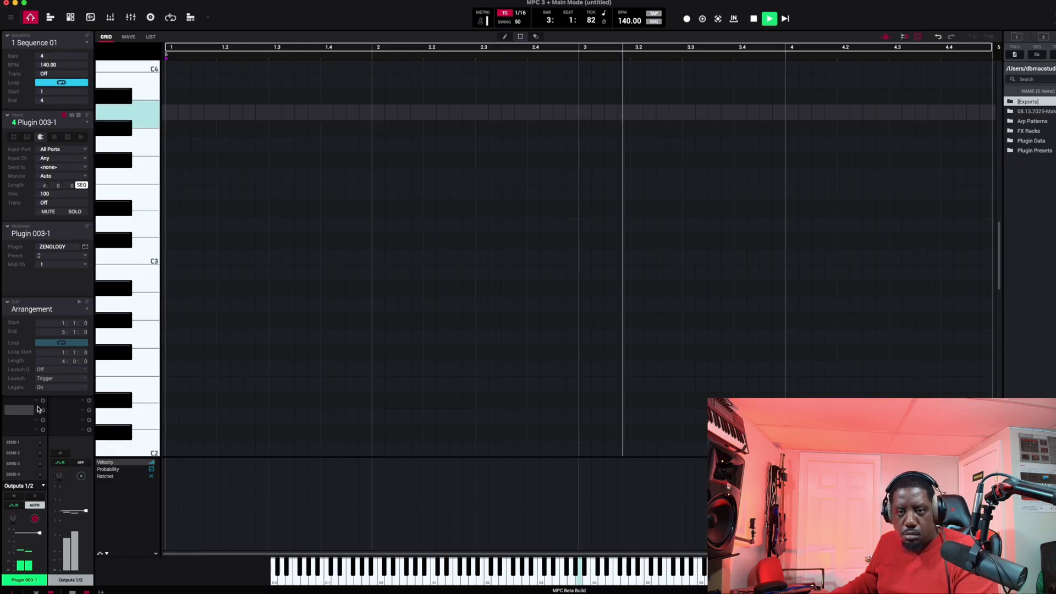
# Insert the AIR Reverb effect from the Delay/Reverb category on the Plugin 003-1 track.
pyautogui.click(30, 412)
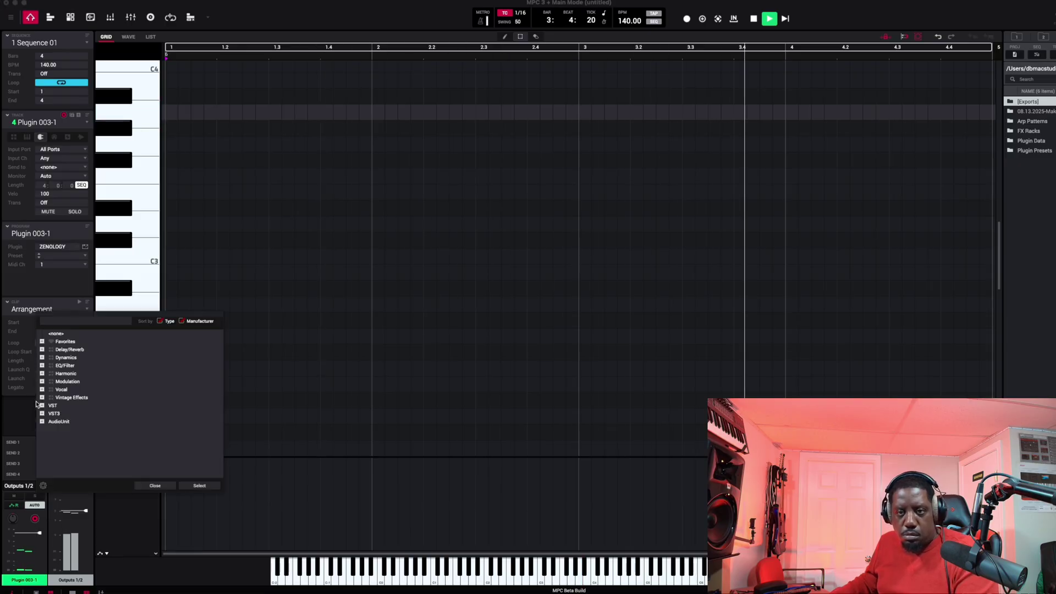
pyautogui.click(42, 350)
pyautogui.click(50, 358)
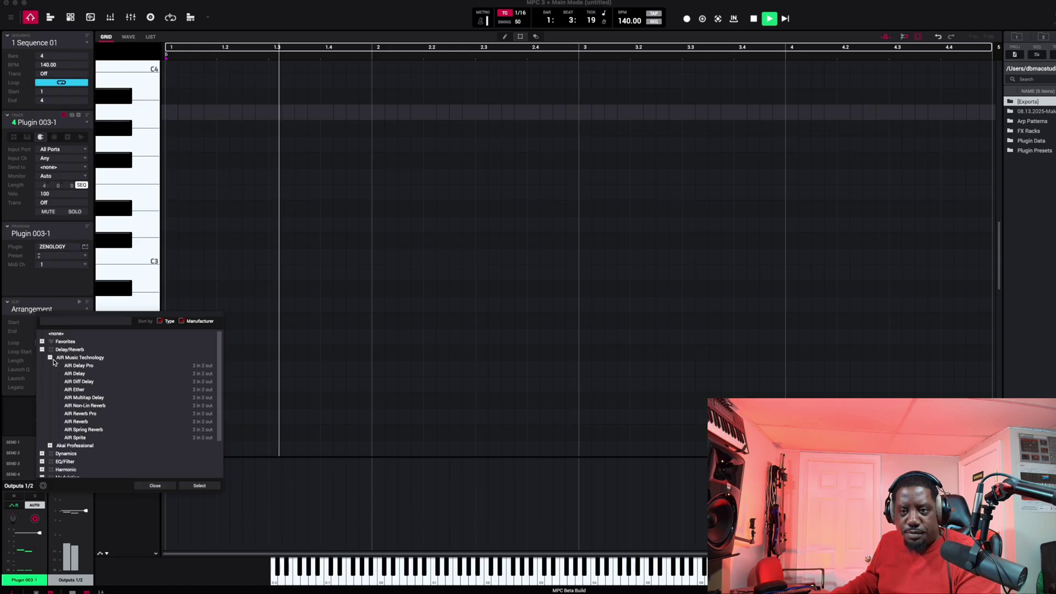
pyautogui.doubleClick(76, 422)
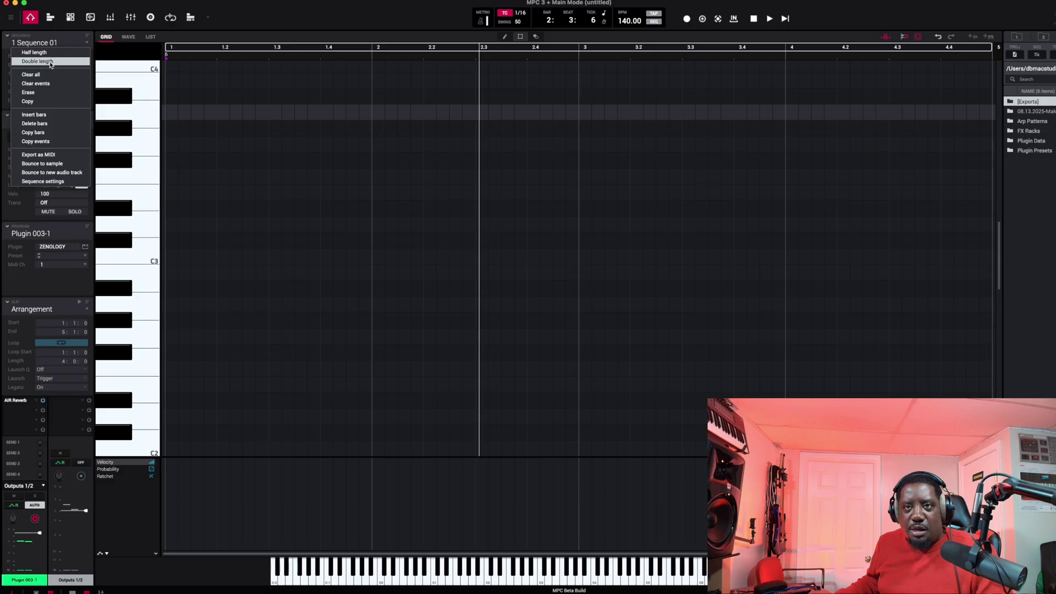
# Extend Sequence 01 to 8 bars and show its full length in the piano roll.
pyautogui.click(51, 62)
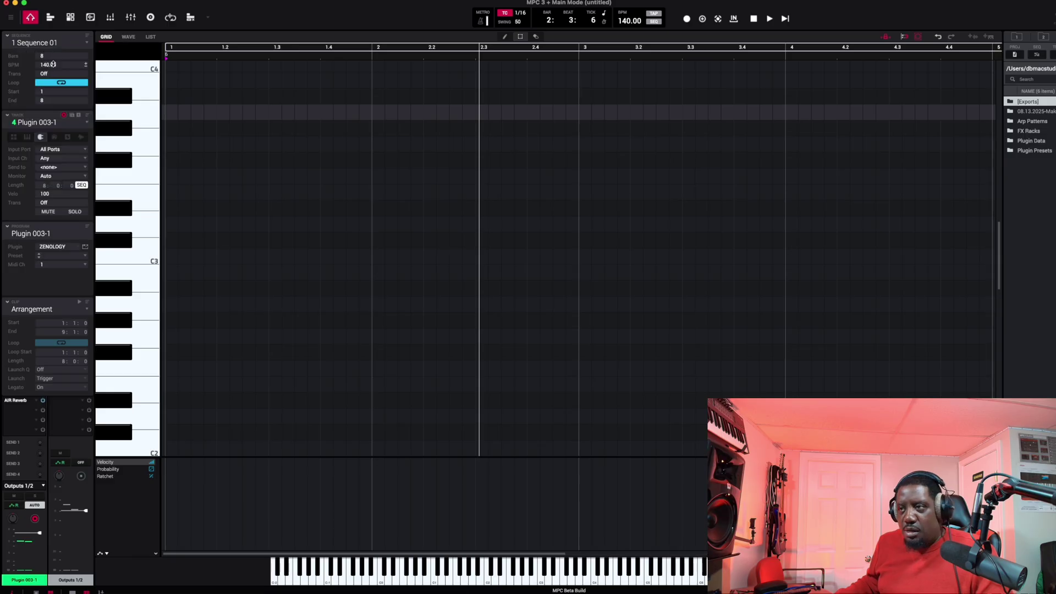
pyautogui.scroll(-4, 578, 253)
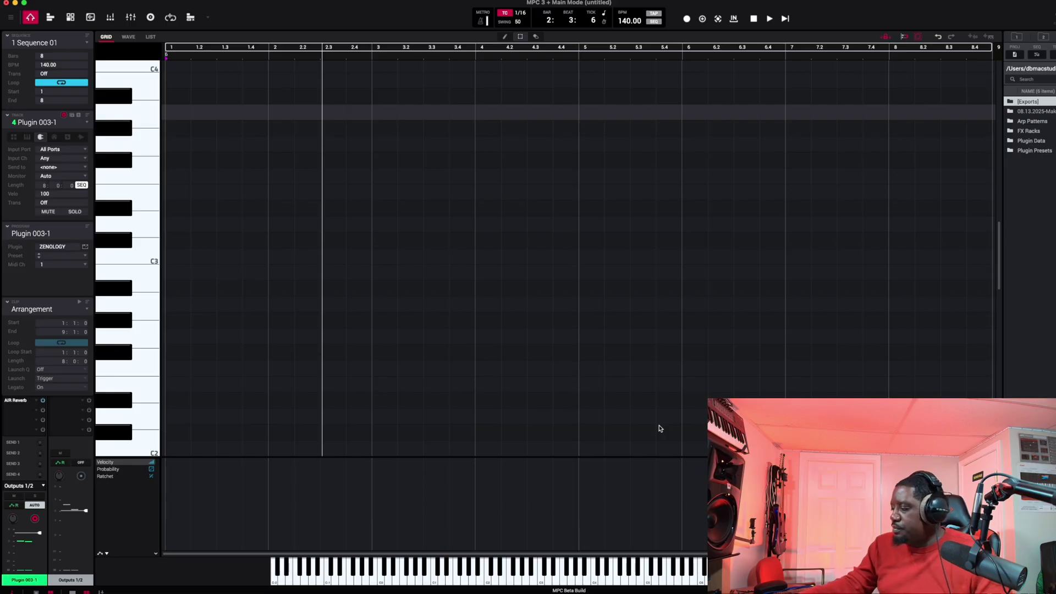
# Record an eight-bar strings melody on the Plugin 003-1 track, stop recording while playback continues, and lower the track volume slightly.
pyautogui.hotkey('shift', 'space')
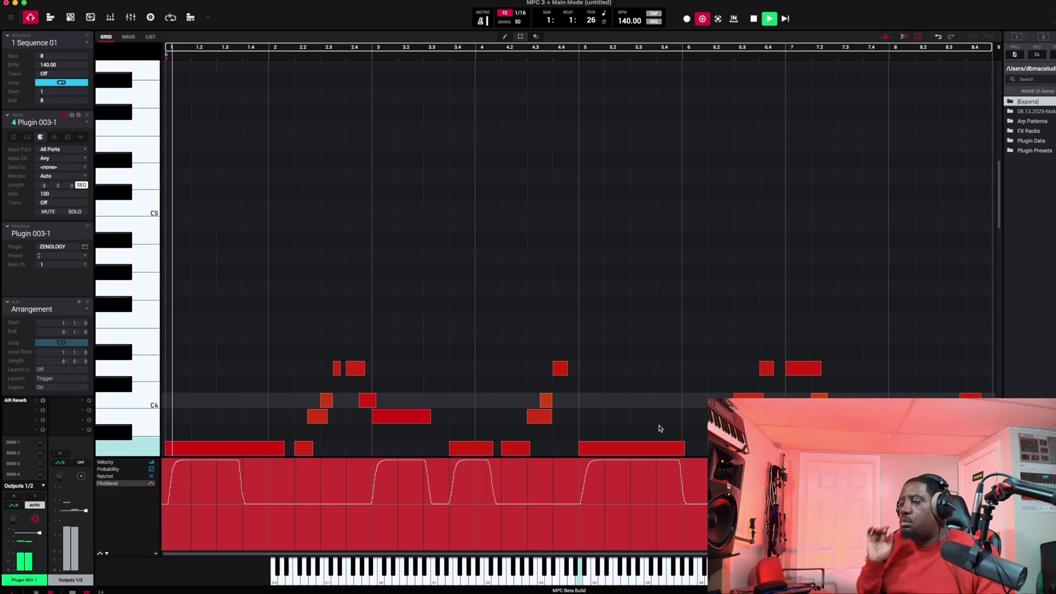
pyautogui.press('o')
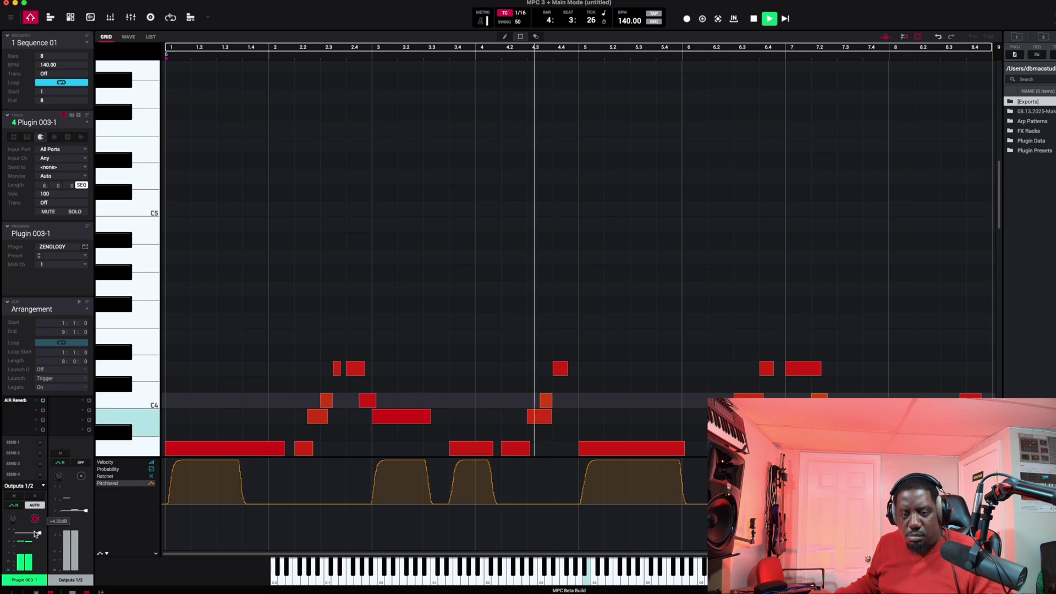
pyautogui.moveTo(36, 533); pyautogui.dragTo(35, 537)
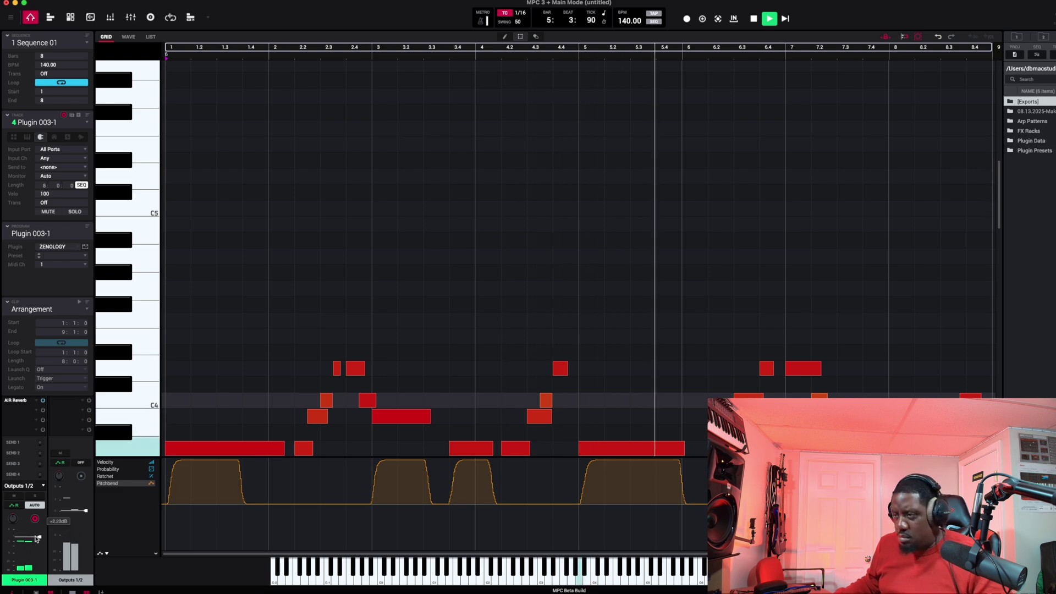
# Select the last two strings notes in bar 8 and nudge them slightly later in time.
pyautogui.scroll(-4, 379, 262)
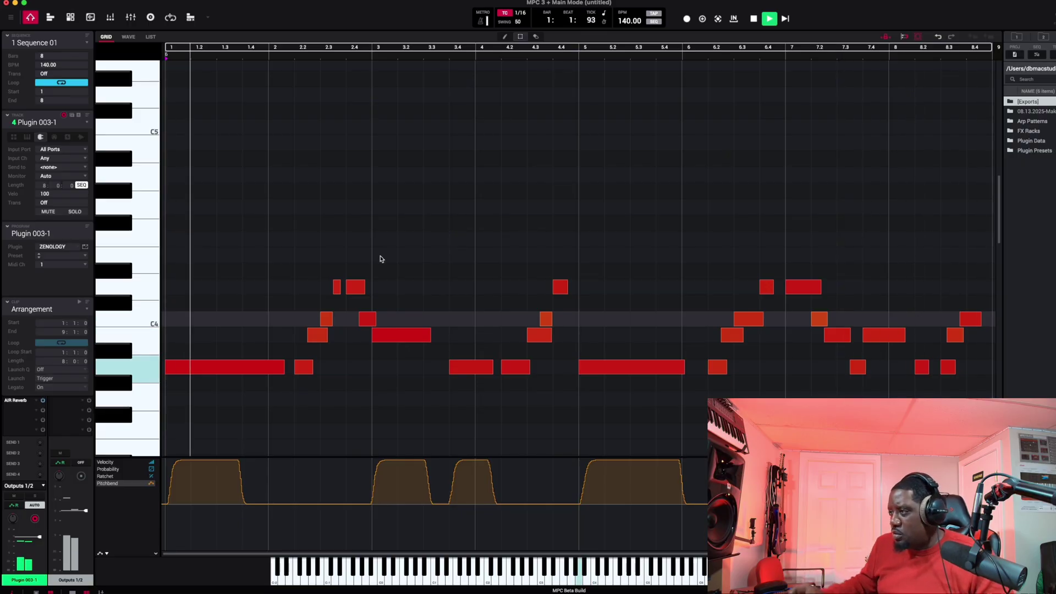
pyautogui.moveTo(953, 332); pyautogui.dragTo(951, 333)
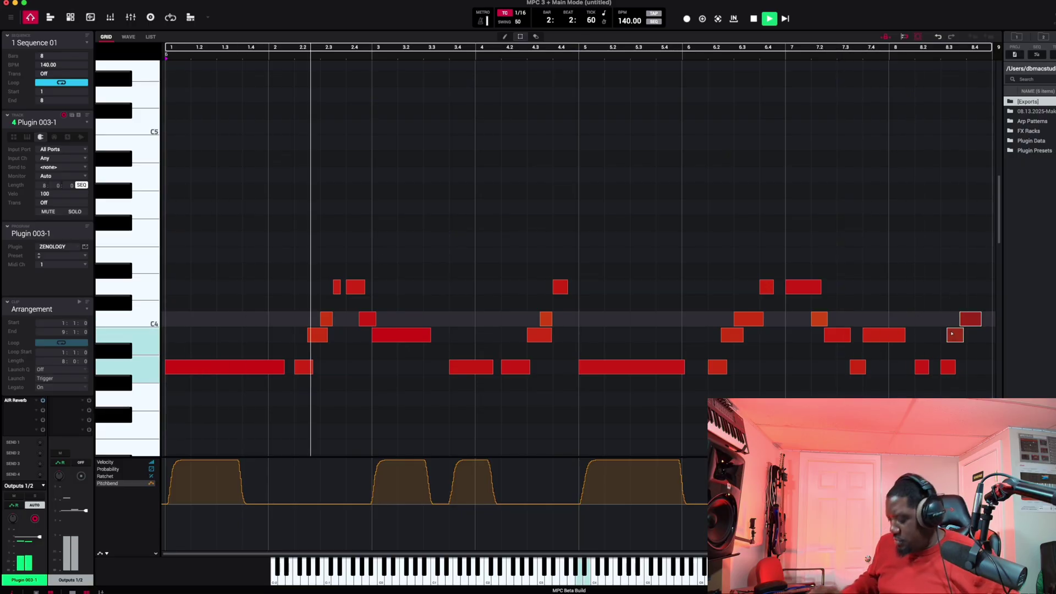
pyautogui.press('Right')
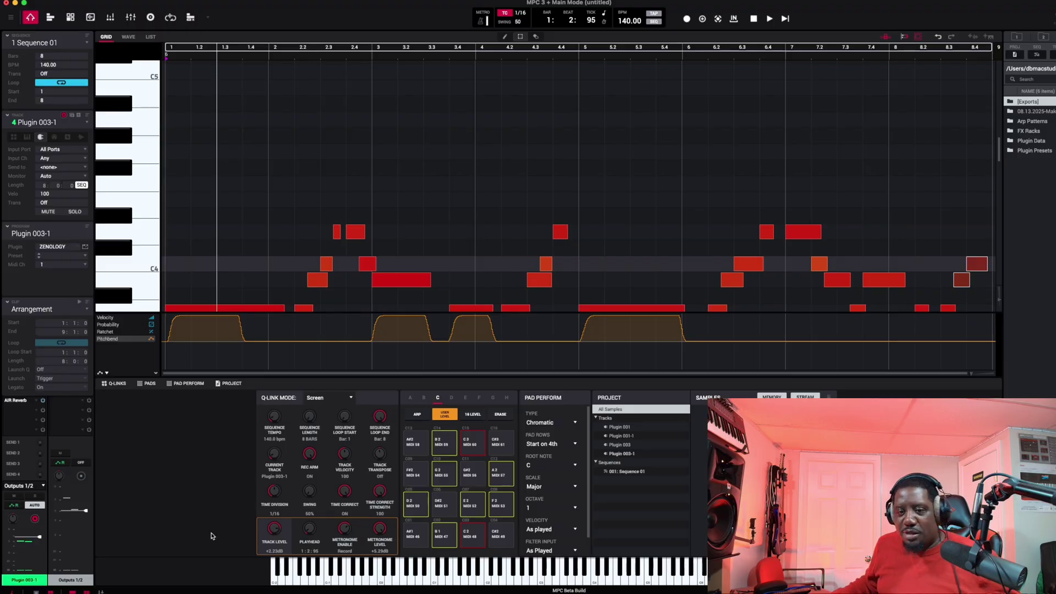
# Route the outputs of Plugin 003-1, Plugin 003, Plugin 001-1 and Plugin 001 to Submix 1 in the channel mixer.
pyautogui.click(131, 18)
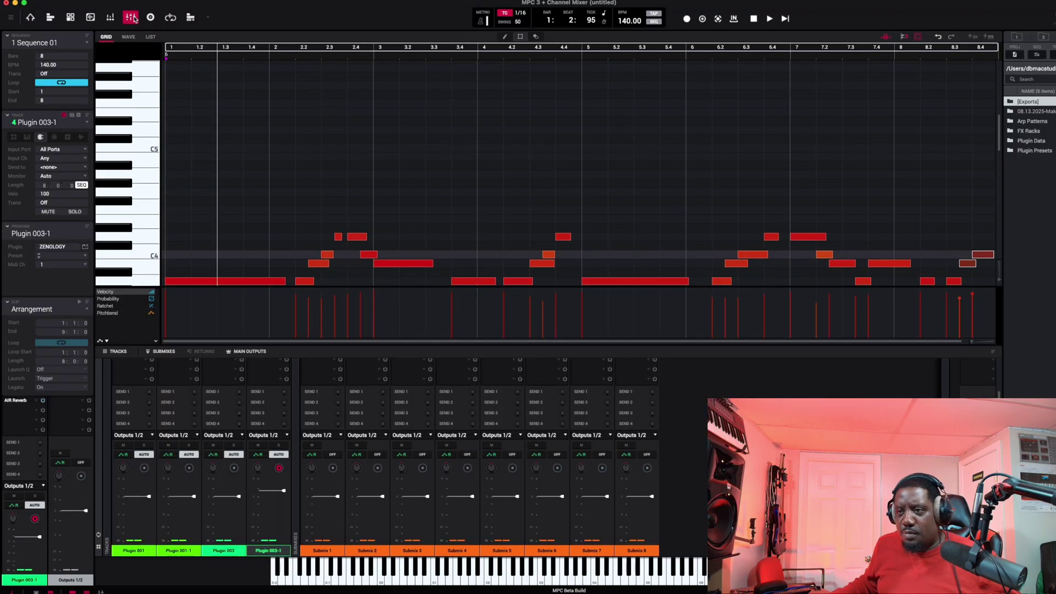
pyautogui.click(264, 435)
pyautogui.click(281, 347)
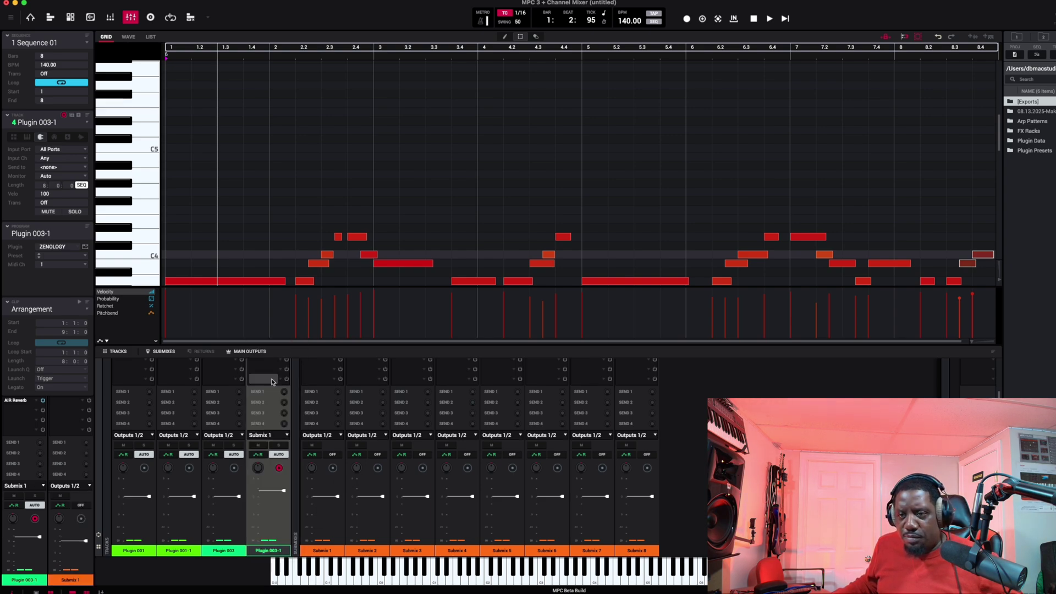
pyautogui.click(231, 435)
pyautogui.click(231, 347)
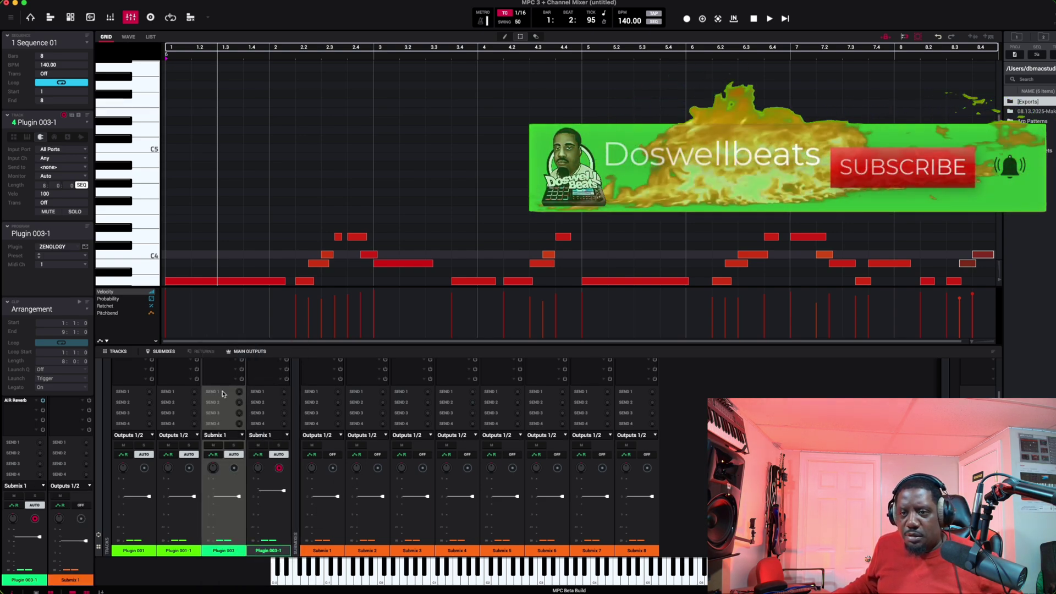
pyautogui.click(176, 436)
pyautogui.click(182, 347)
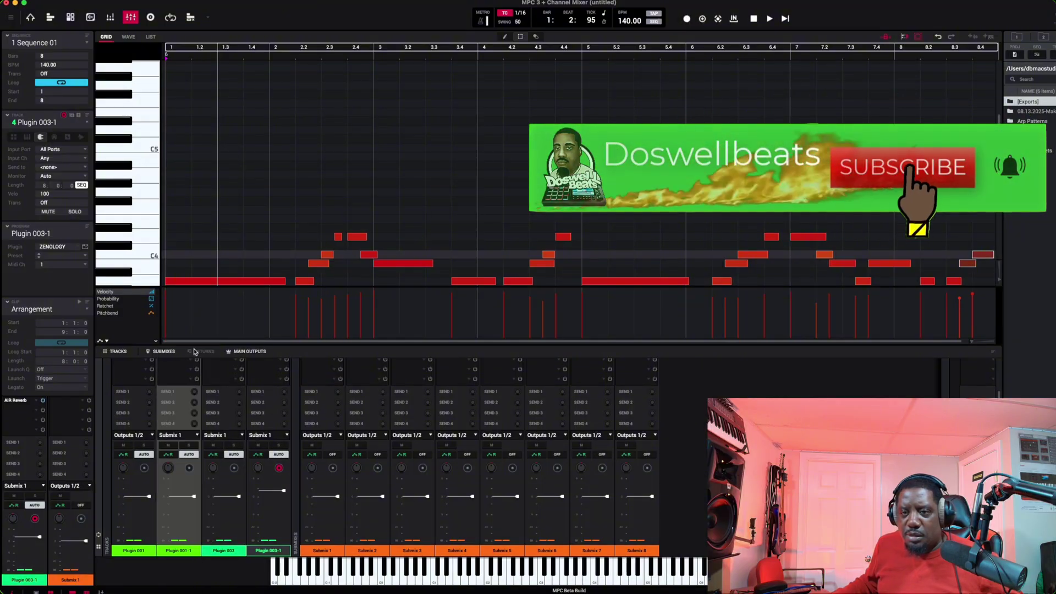
pyautogui.click(131, 435)
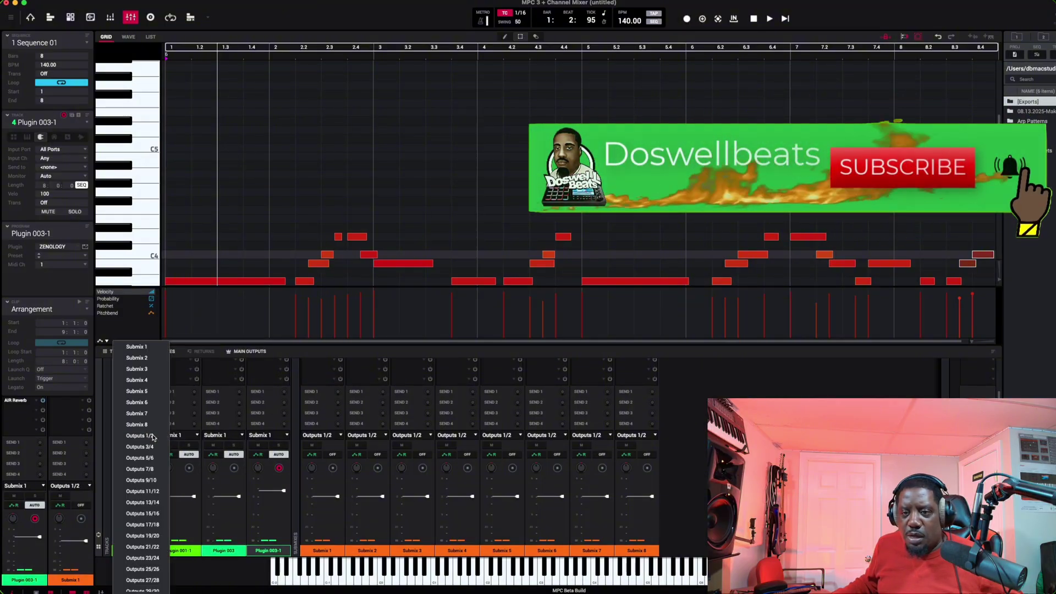
pyautogui.click(137, 347)
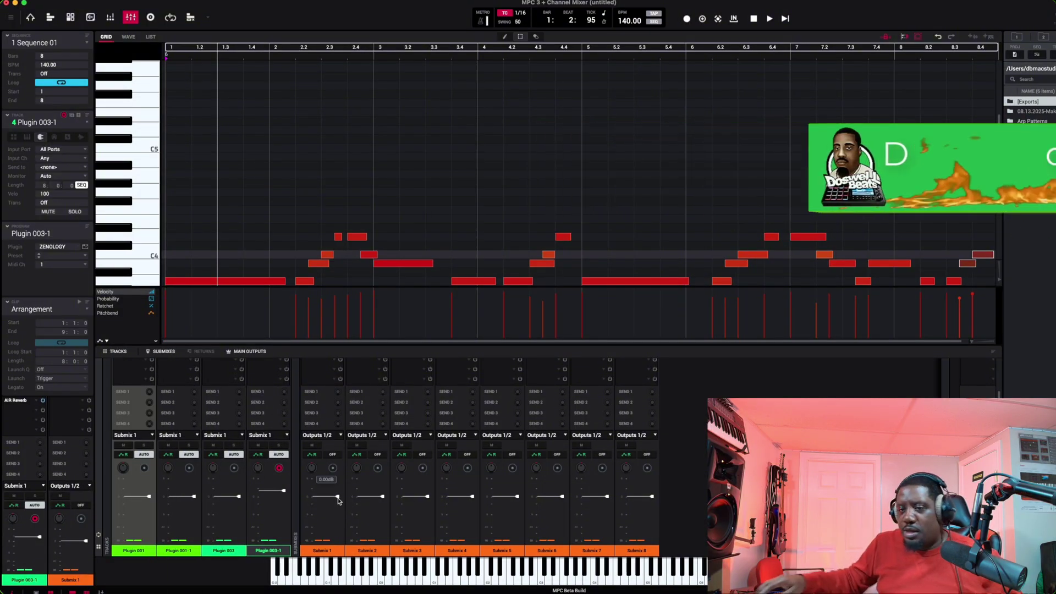
# Insert the AIR Compressor from the Dynamics category's AIR Music Technology group into the first insert slot of Submix 1.
pyautogui.scroll(2, 358, 429)
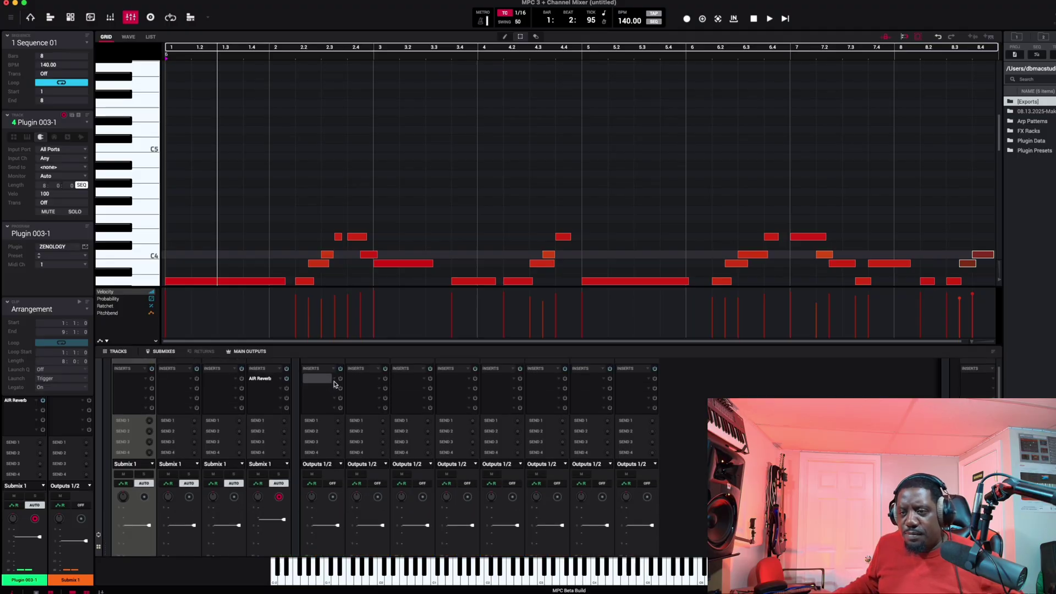
pyautogui.doubleClick(333, 379)
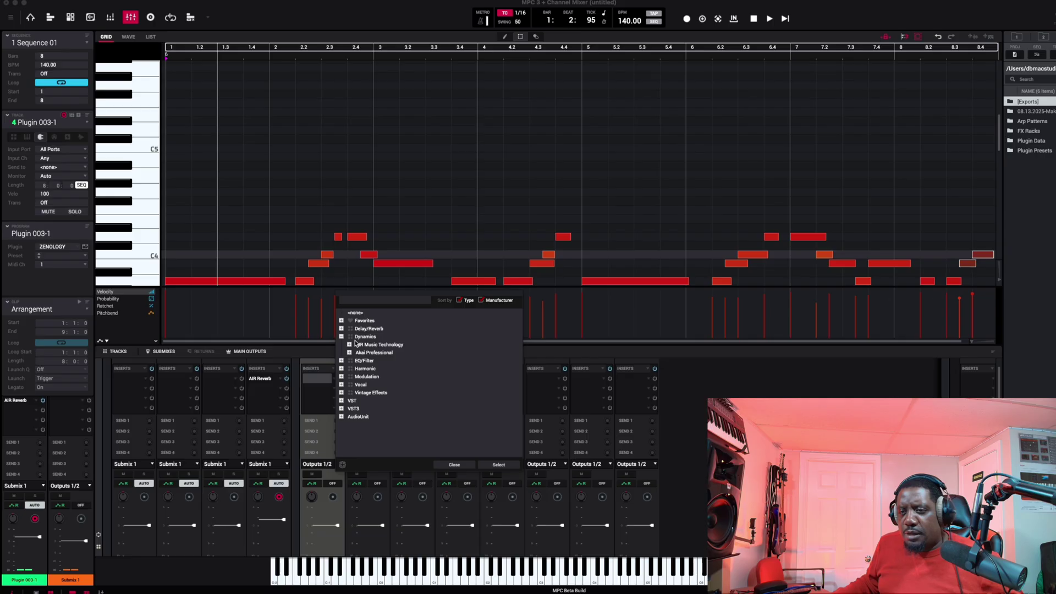
pyautogui.click(349, 345)
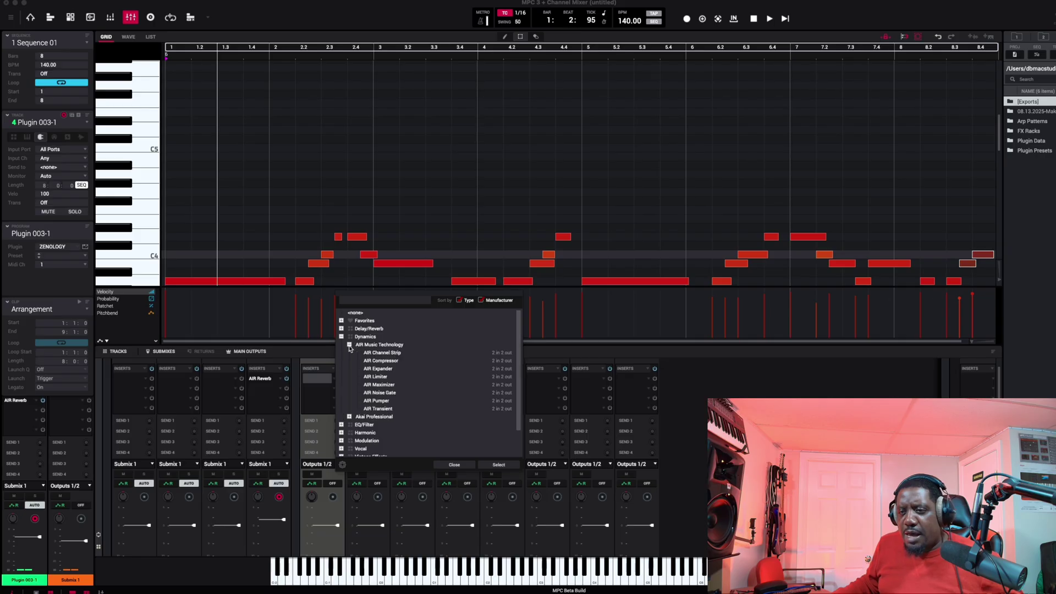
pyautogui.doubleClick(380, 361)
# Play the sequence, set the Submix 1 compressor to the Light n Tight preset, and close the compressor window.
pyautogui.press('space')
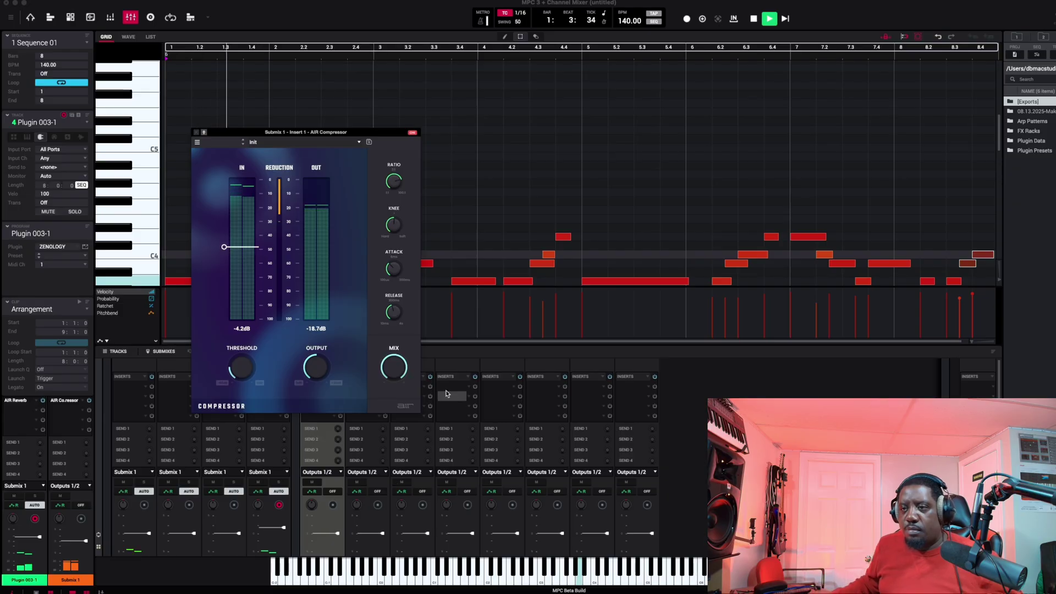
pyautogui.press('Down')
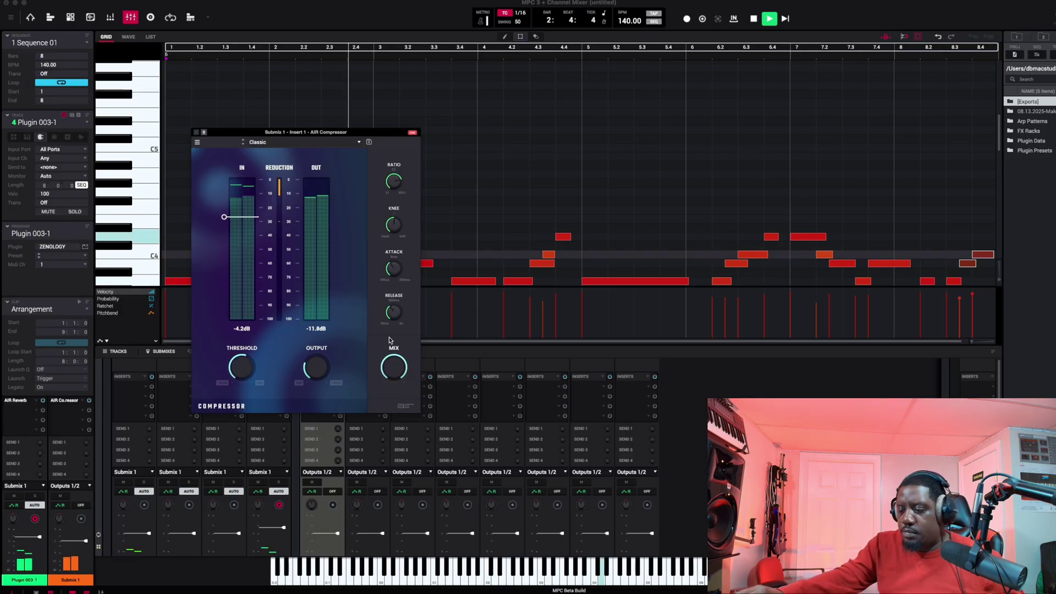
pyautogui.press('Down')
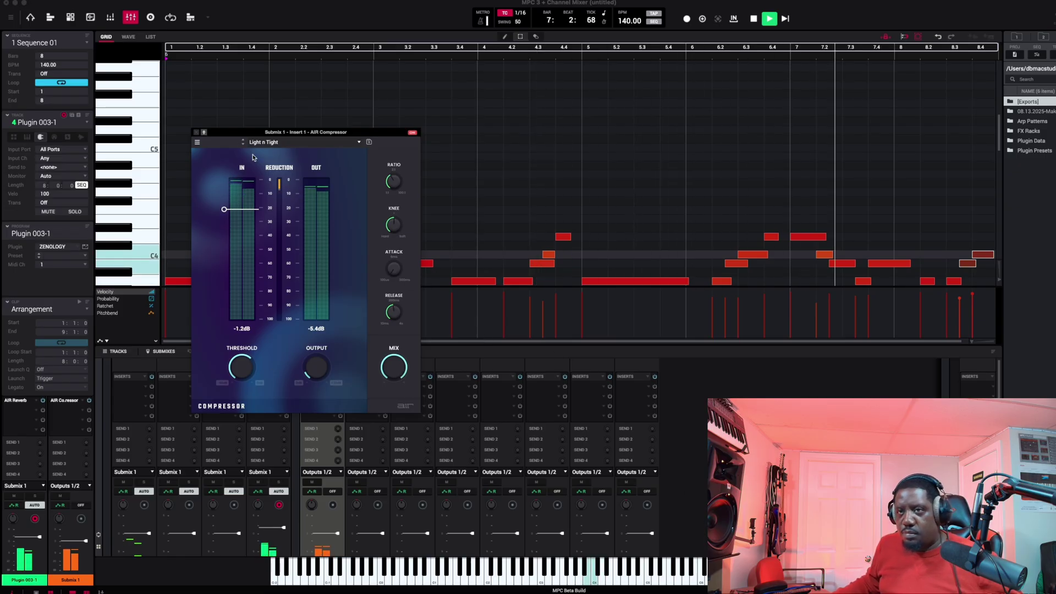
pyautogui.click(197, 132)
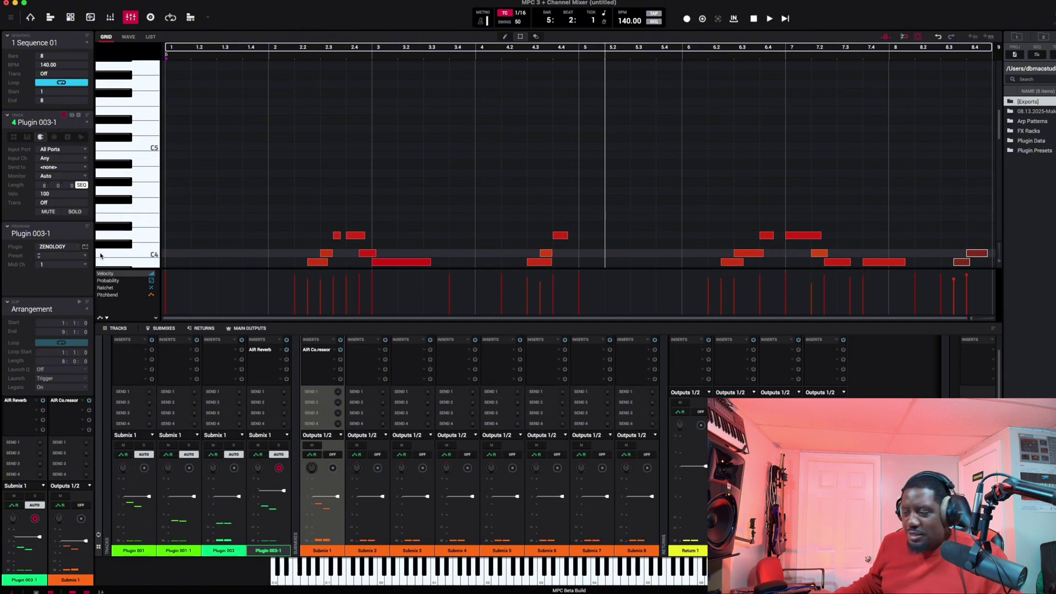
pyautogui.press('Escape')
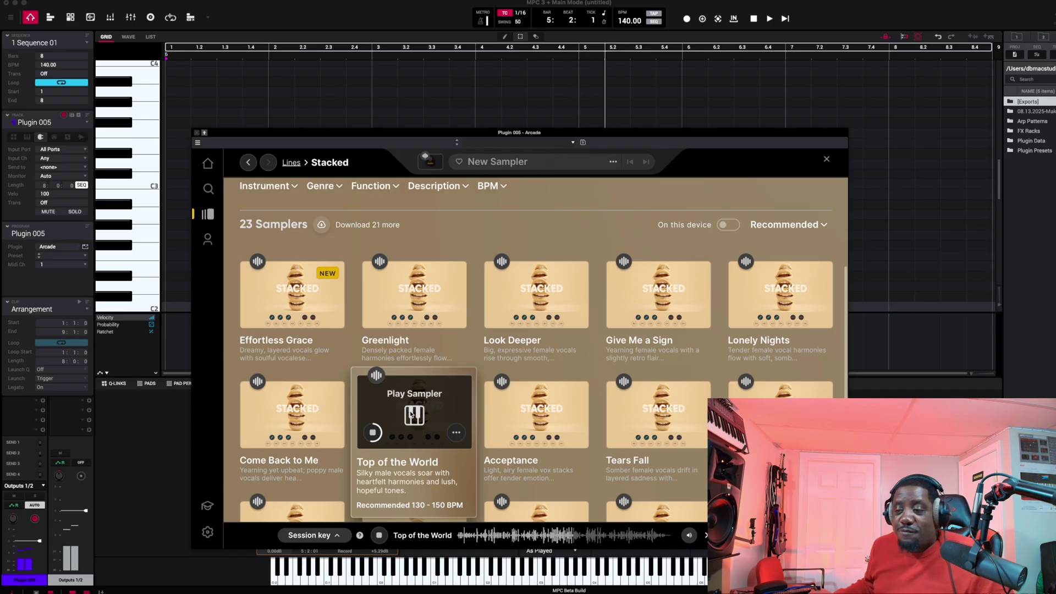
# Record an eight-bar part with Arcade's Top of the World kit on the Plugin 005 track.
pyautogui.click(414, 415)
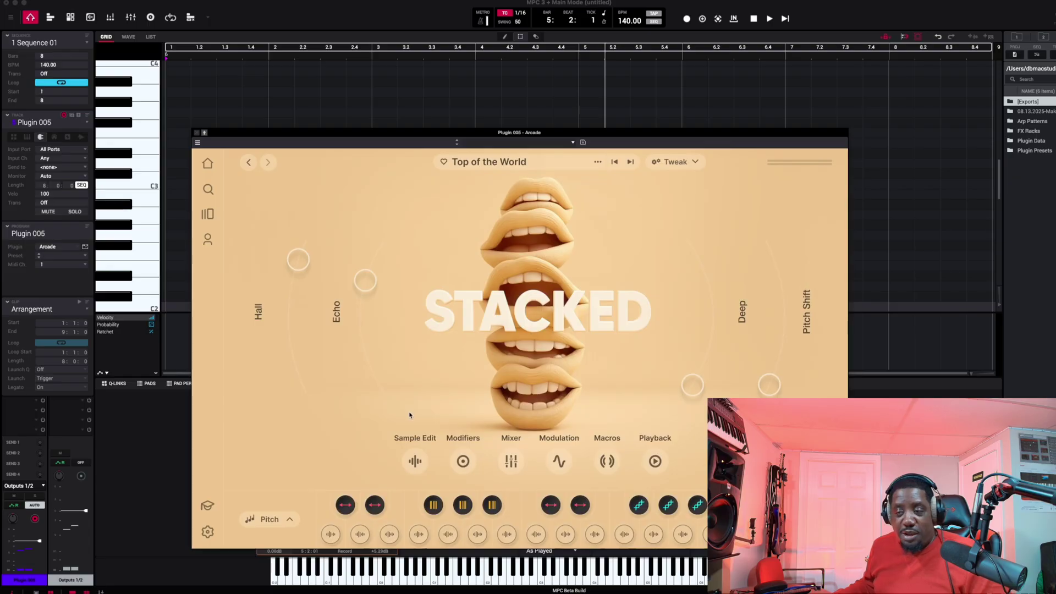
pyautogui.click(806, 311)
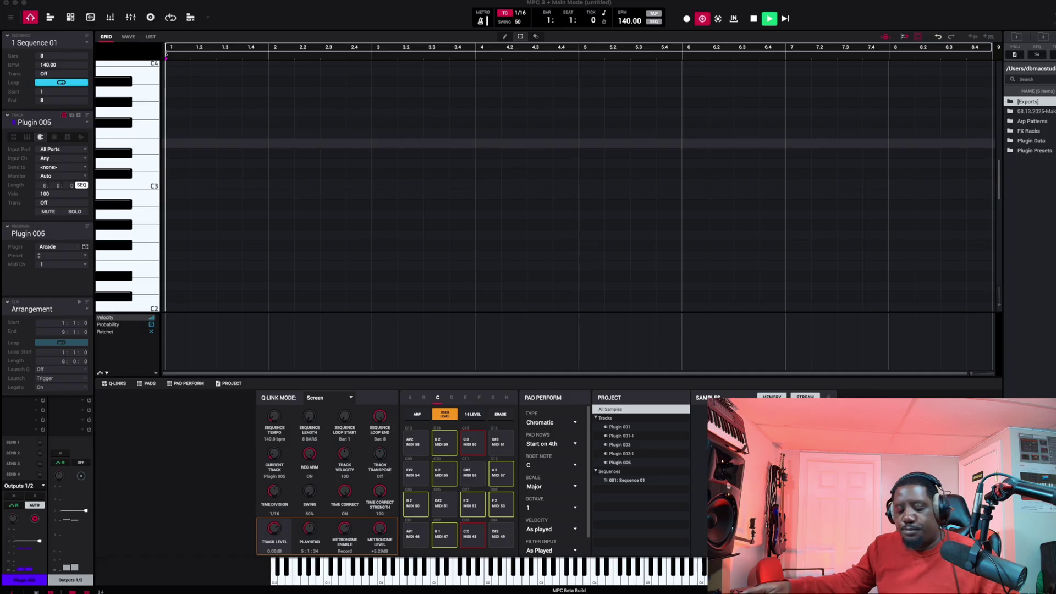
pyautogui.press('space')
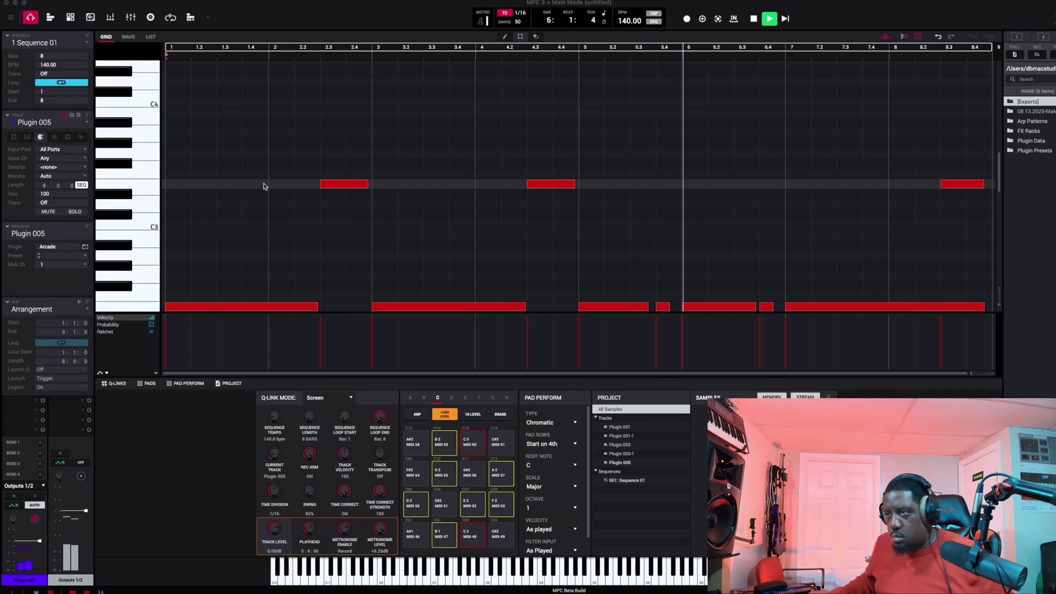
pyautogui.scroll(-3, 266, 155)
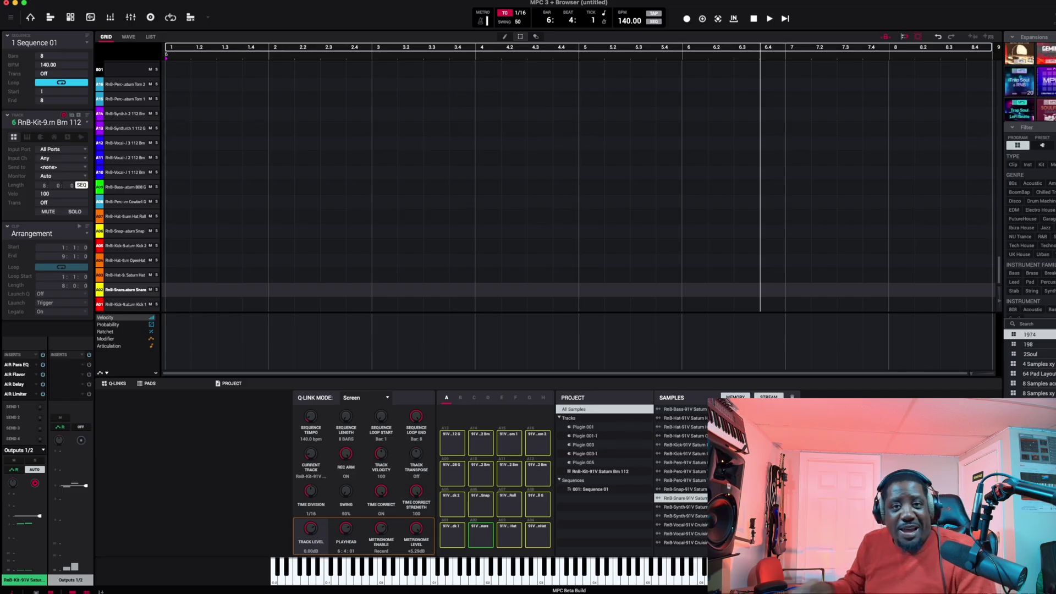
# Record a steady eighth-note hi-hat pattern across eight bars on the RnB-Kit drum track.
pyautogui.press('space')
pyautogui.press('space')
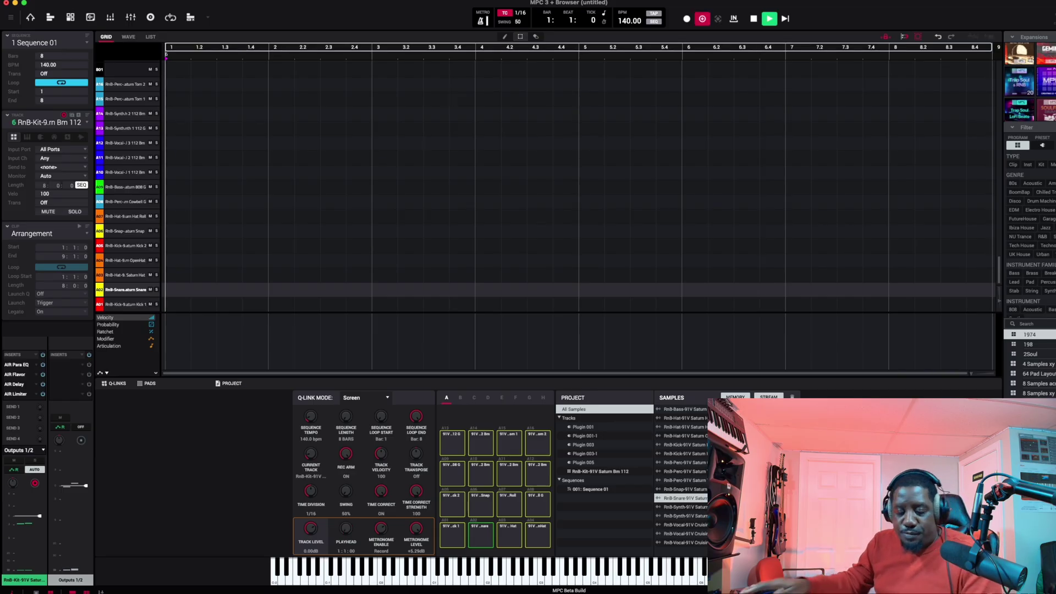
pyautogui.press('space')
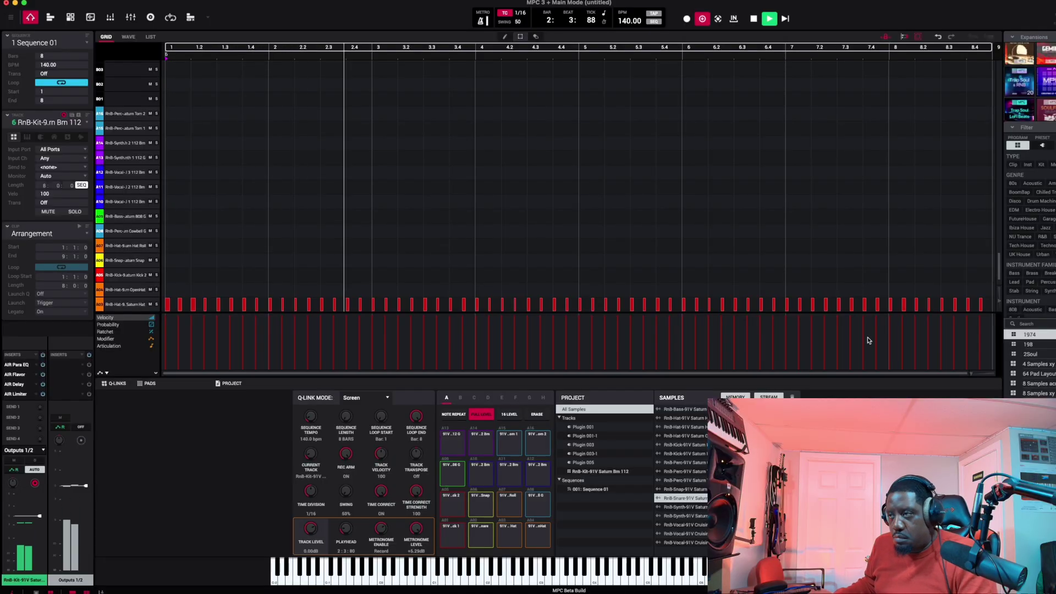
# Record snare hits on beat 3 of every bar, with an extra hit at the end of bar 8.
pyautogui.moveTo(999, 272); pyautogui.dragTo(1000, 298)
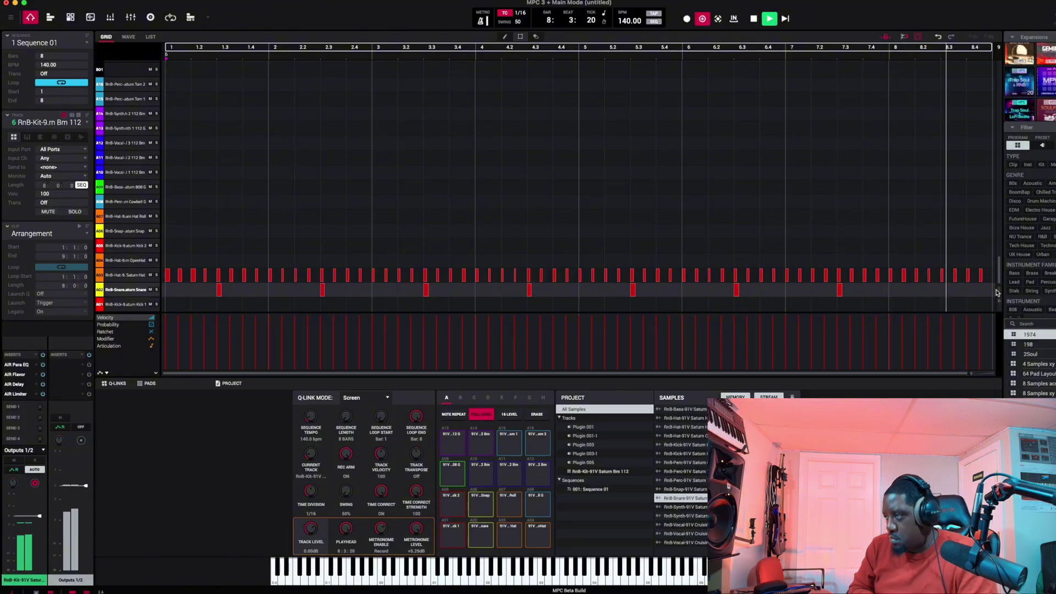
pyautogui.scroll(2, 996, 293)
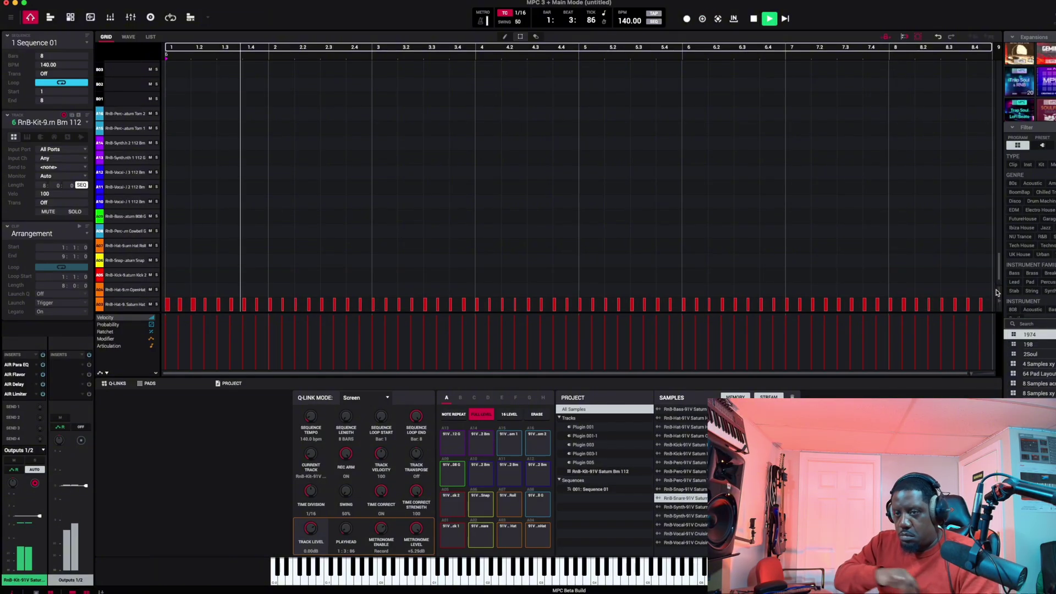
pyautogui.scroll(-2, 864, 251)
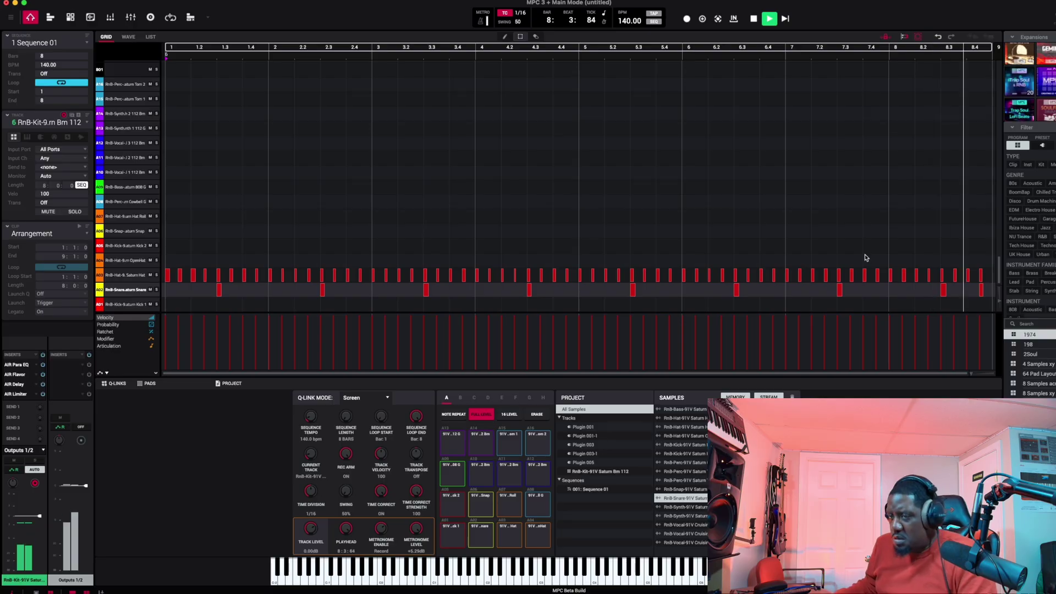
# Stop playback, select all hi-hat and snare notes, and lower their velocities together.
pyautogui.press('space')
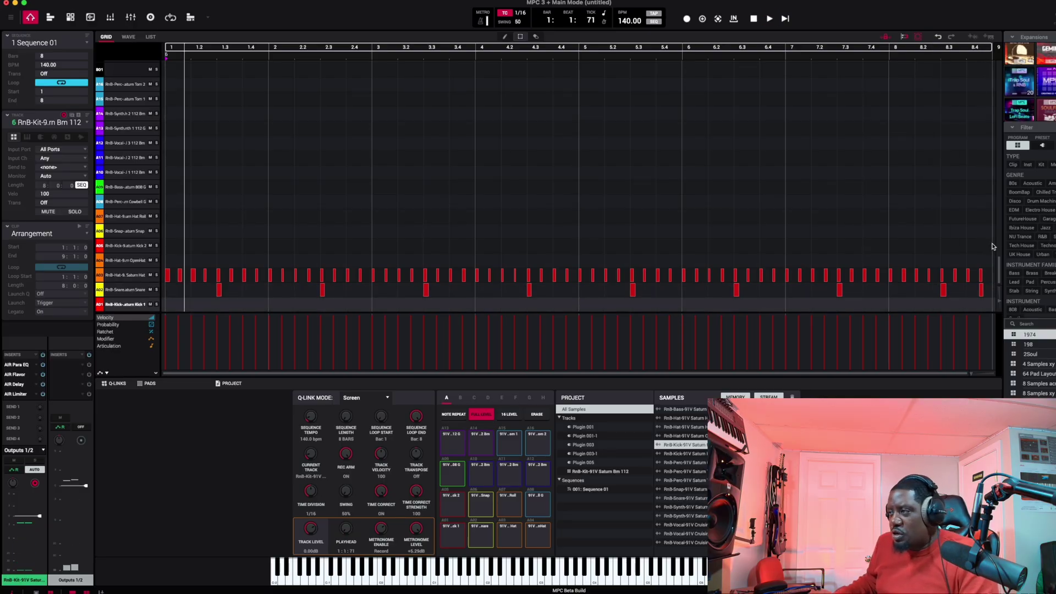
pyautogui.moveTo(994, 246); pyautogui.dragTo(164, 341)
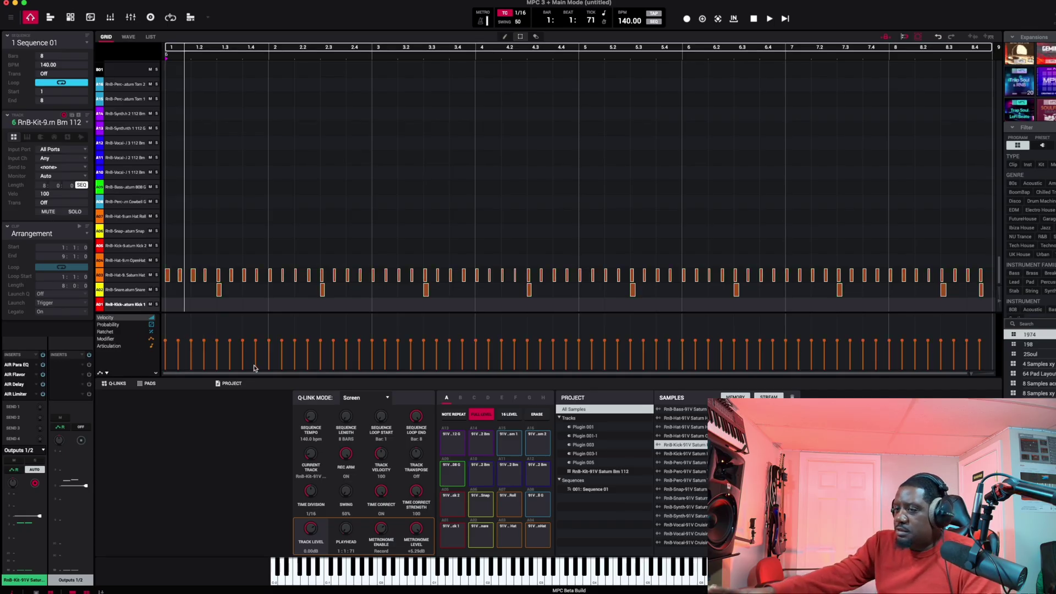
# Show the channel mixer, play the sequence, and lower the Submix 1 level to balance the instruments against the drums.
pyautogui.press('super+6')
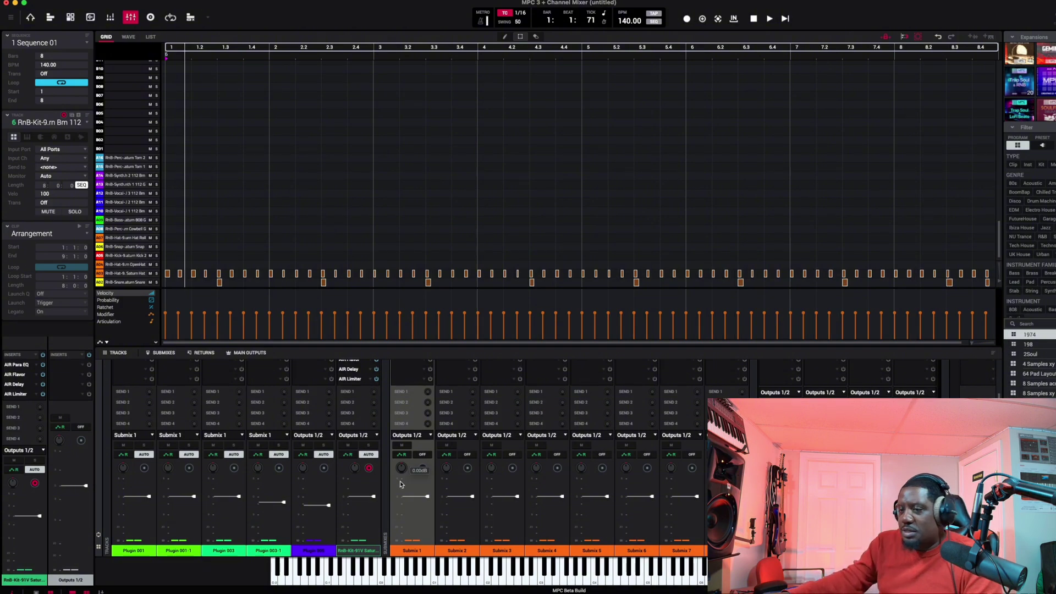
pyautogui.press('space')
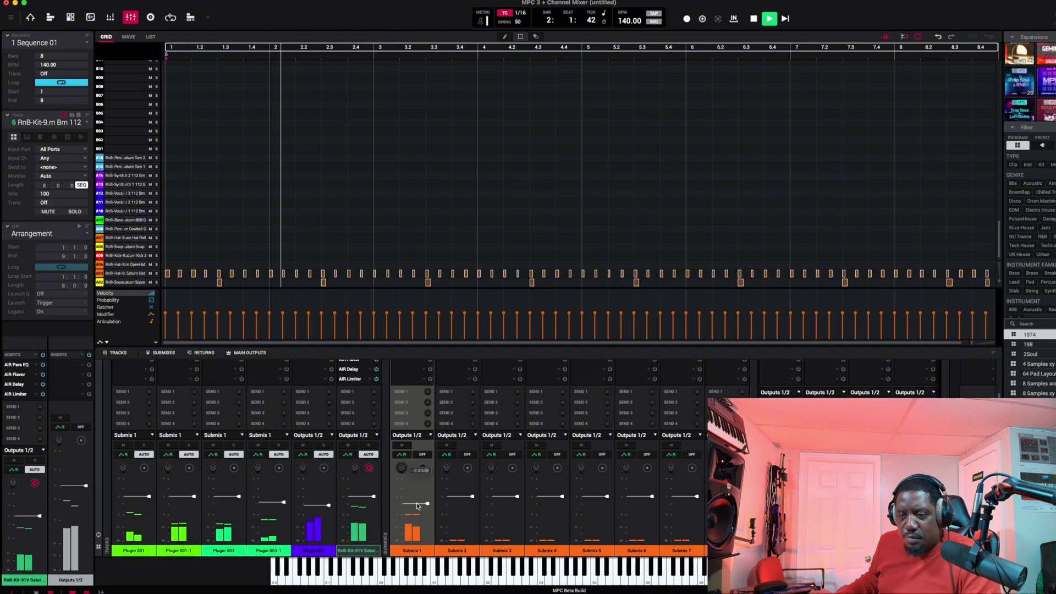
pyautogui.moveTo(417, 504); pyautogui.dragTo(419, 512)
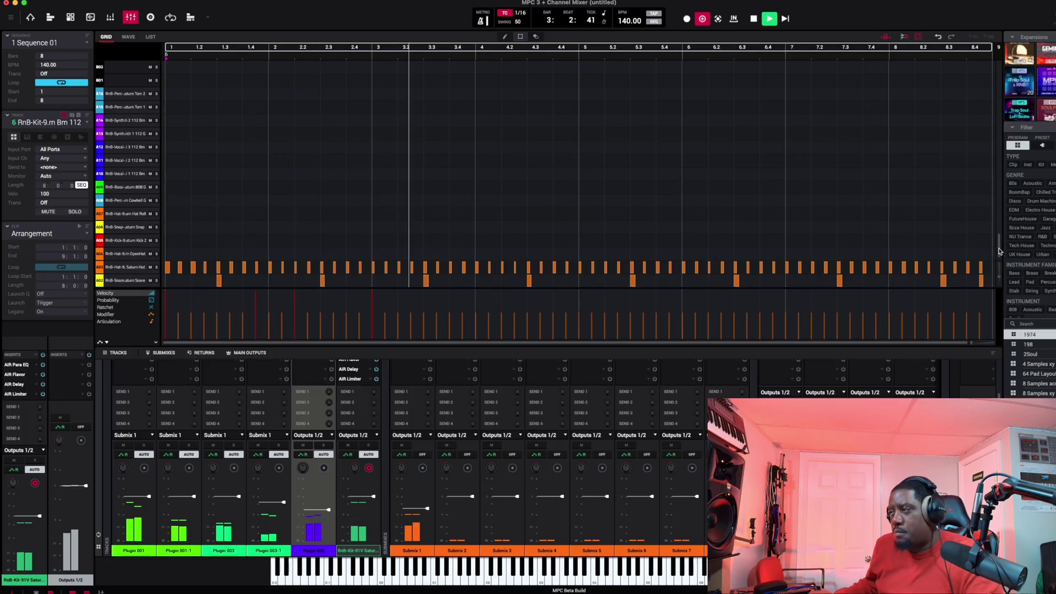
# Record a syncopated kick pattern across eight bars on the drum kit's Kick 1 pad, keeping the kick row in view.
pyautogui.moveTo(999, 251); pyautogui.dragTo(1001, 262)
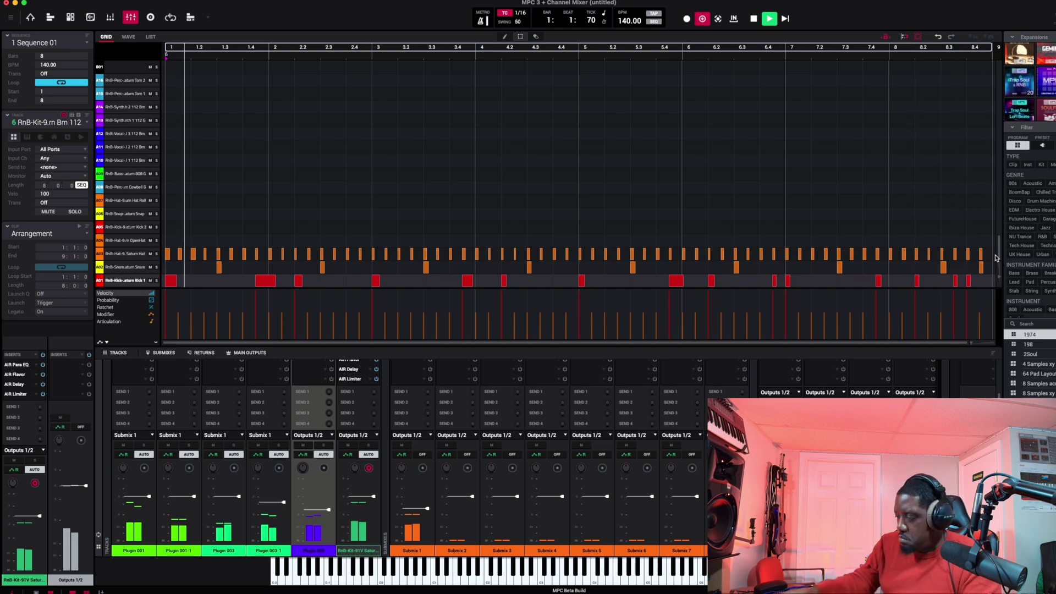
# Turn off overdub recording and select all kick notes on the Kick 1 row across the eight bars.
pyautogui.scroll(1, 995, 258)
pyautogui.click(702, 18)
pyautogui.scroll(-1, 691, 175)
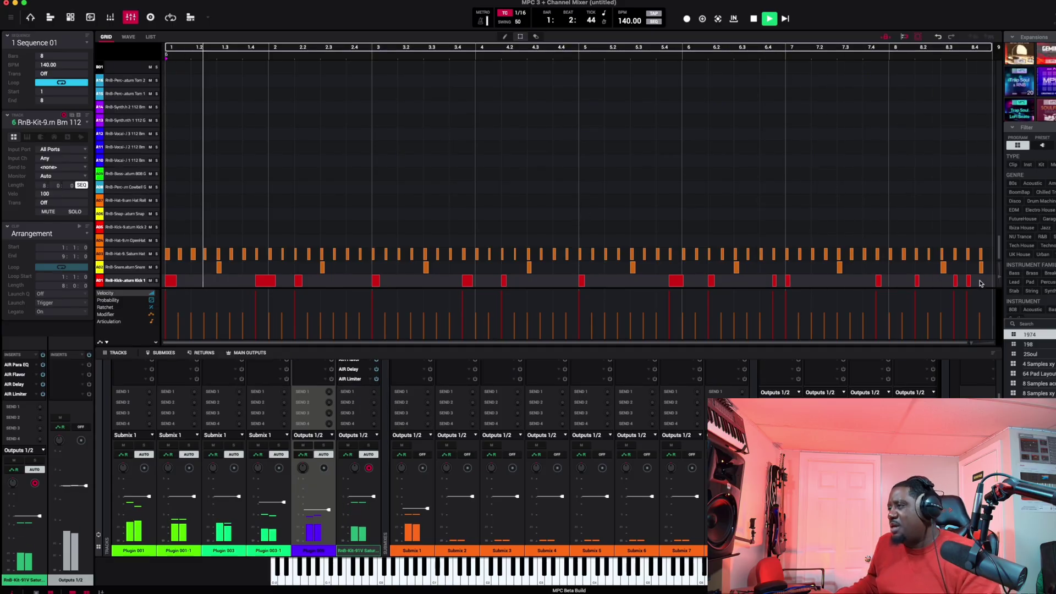
pyautogui.moveTo(980, 281); pyautogui.dragTo(157, 295)
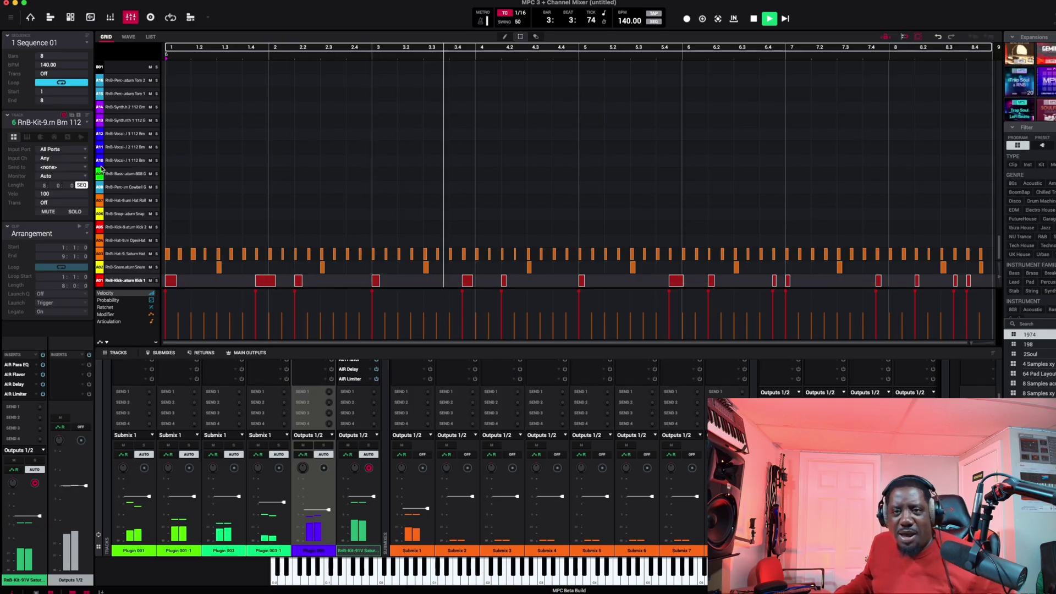
# Build an 808 track with Sub Factory's Bird preset from the kick rhythm, with pitched notes, and play it back.
pyautogui.press('Escape')
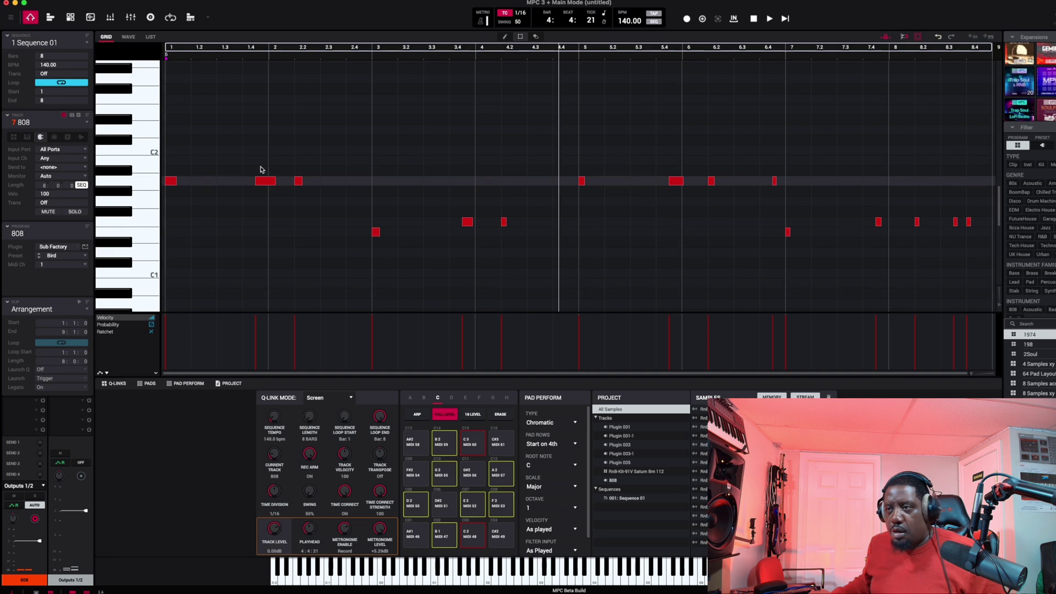
pyautogui.scroll(1, 333, 141)
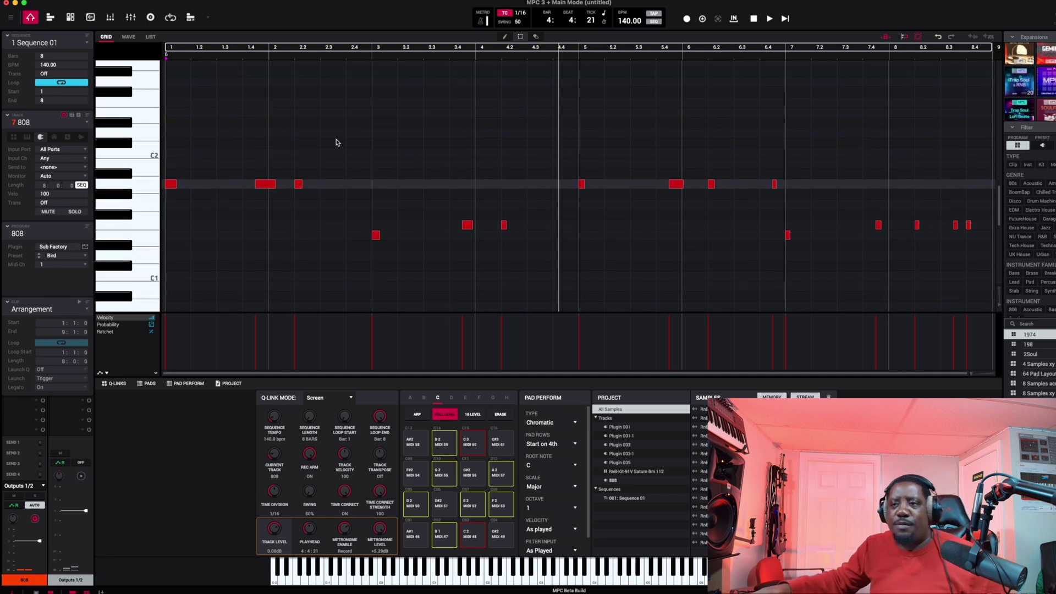
pyautogui.press('space')
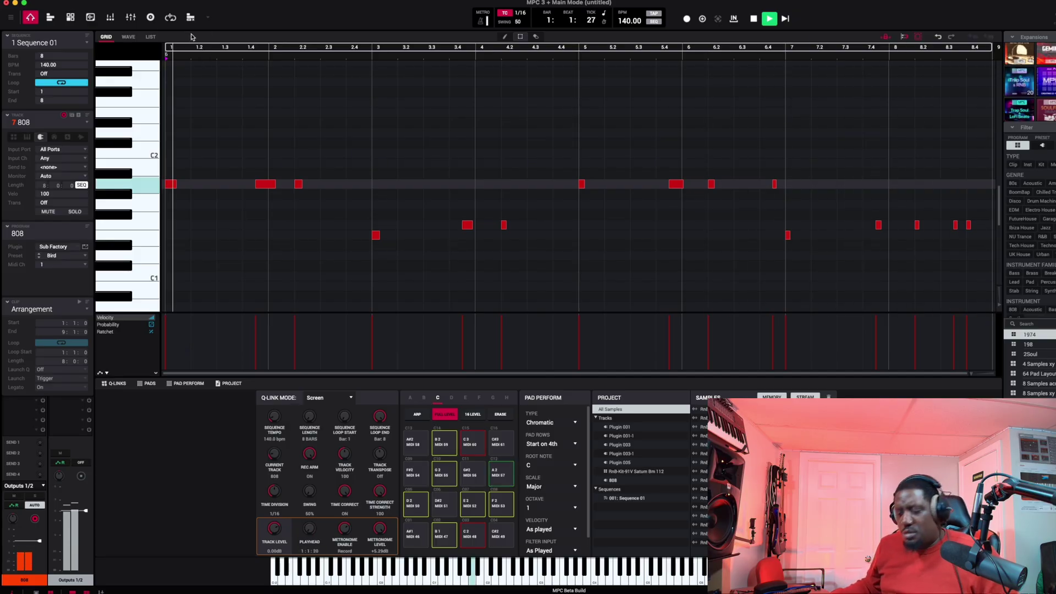
# Put the bounced Plugin 005 audio on the vocal Arcade track, routed to Submix 1, and raise the track's level.
pyautogui.hotkey('ctrl', 'm')
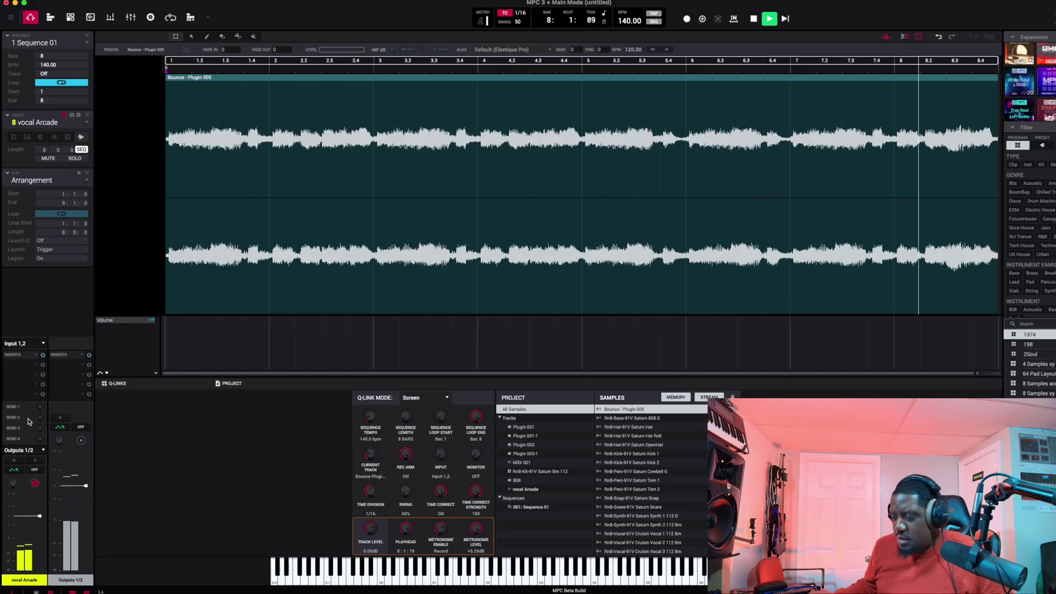
pyautogui.press('F6')
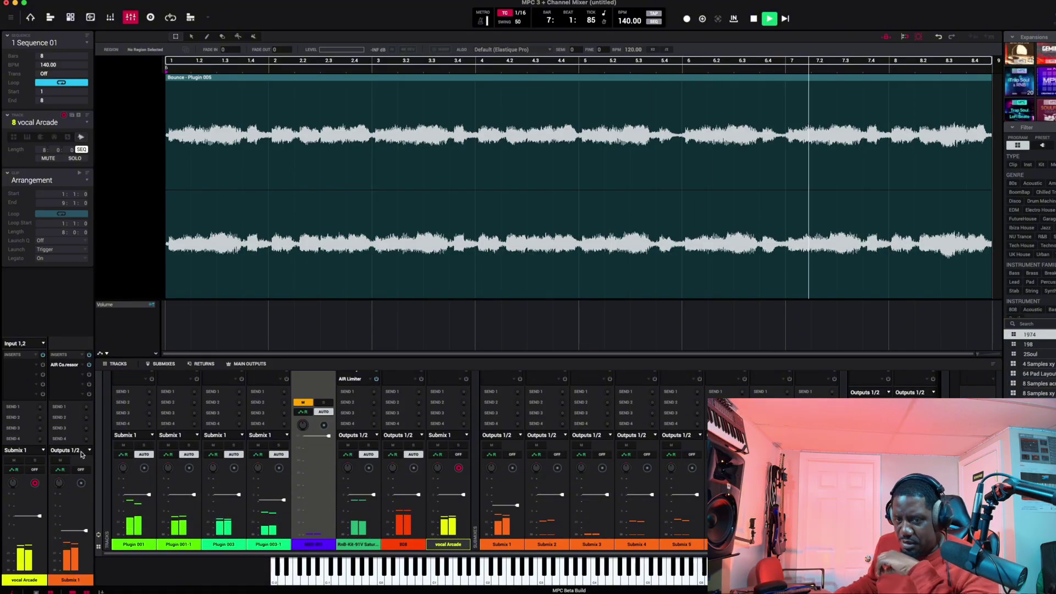
pyautogui.moveTo(24, 512); pyautogui.dragTo(24, 501)
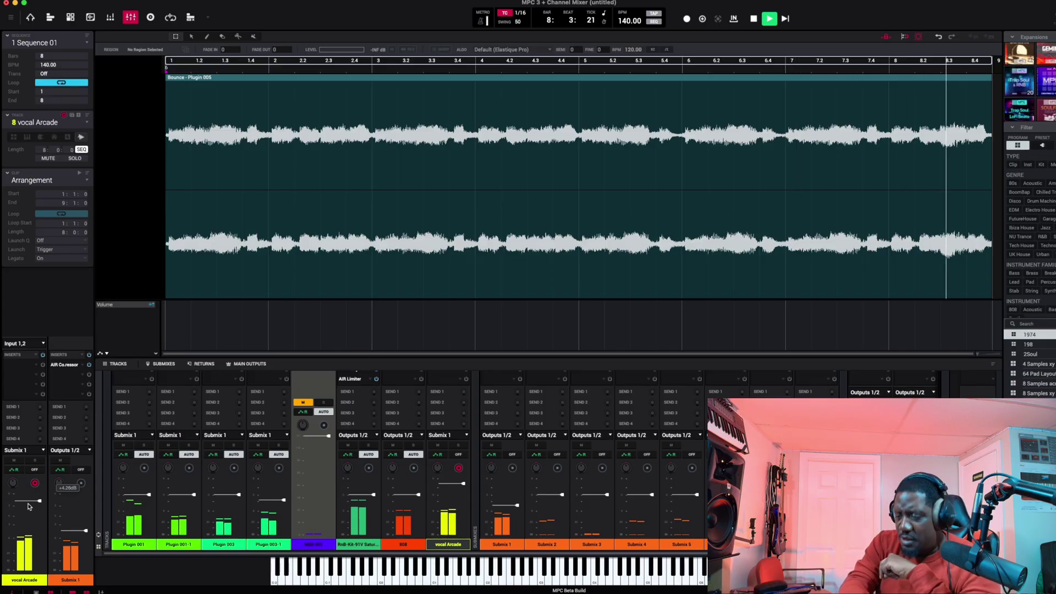
# Mute the vocal Arcade track and lower the sequence transpose stepwise to -7, auditioning the beat between changes.
pyautogui.press('Escape')
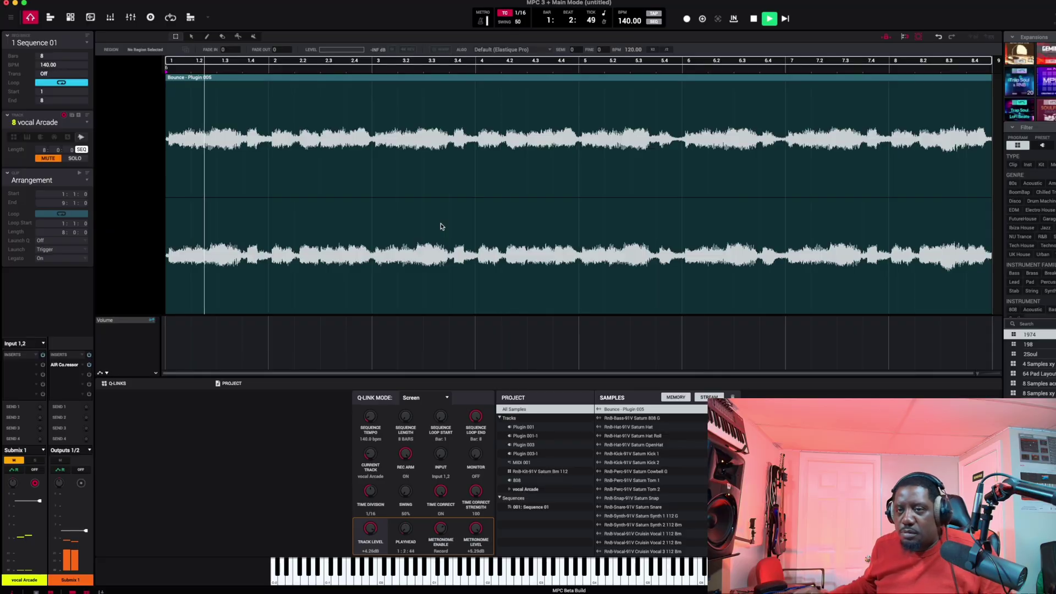
pyautogui.press('space')
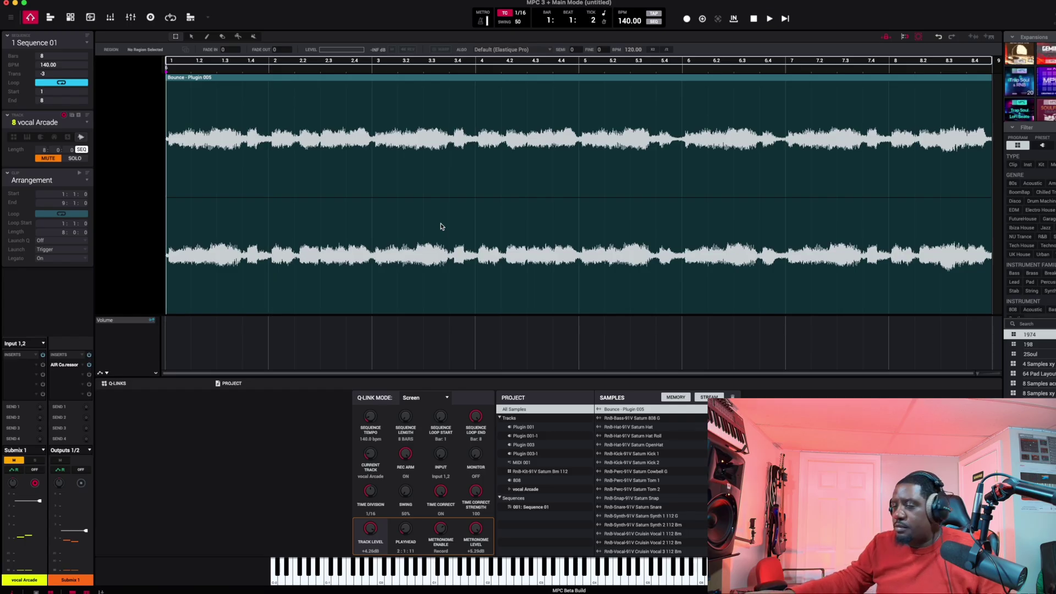
pyautogui.press('space')
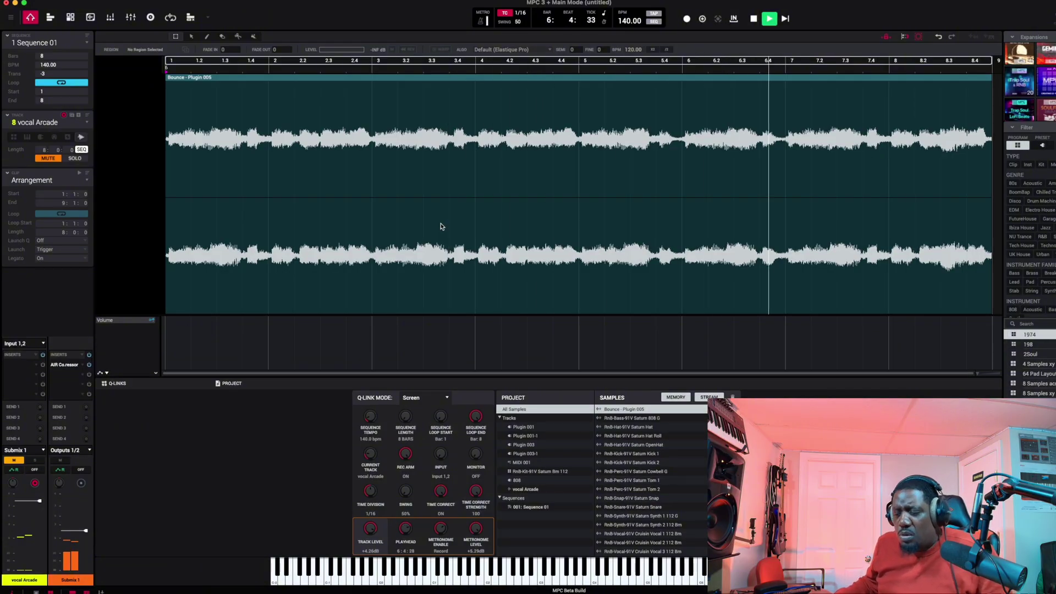
pyautogui.press('space')
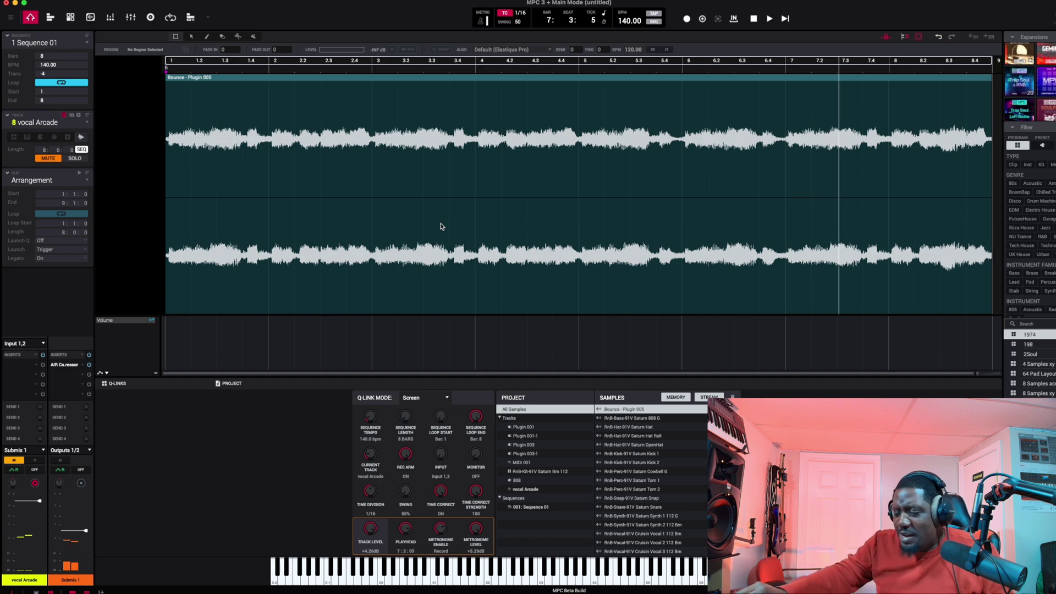
pyautogui.press('space')
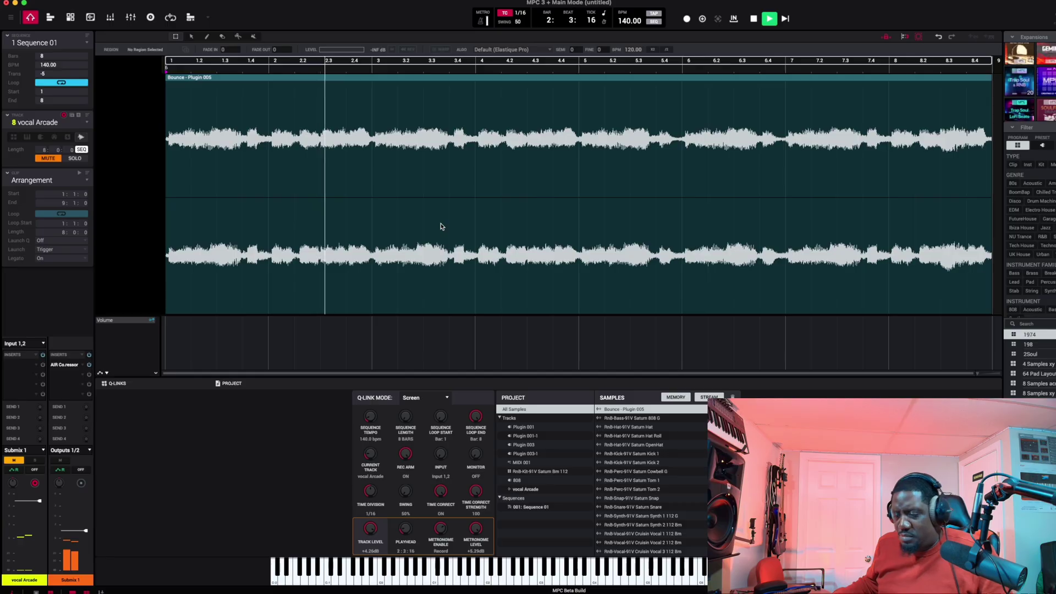
pyautogui.press('space')
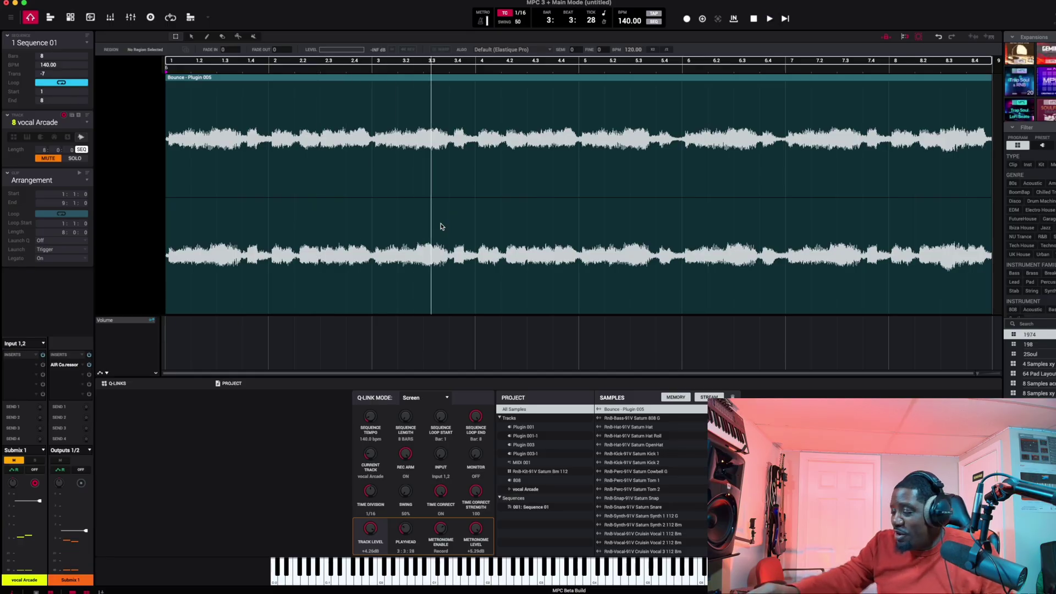
# Unmute the vocal Arcade track, warp its audio clip at 140 BPM, and set the clip's pitch to 5 semitones.
pyautogui.press('space')
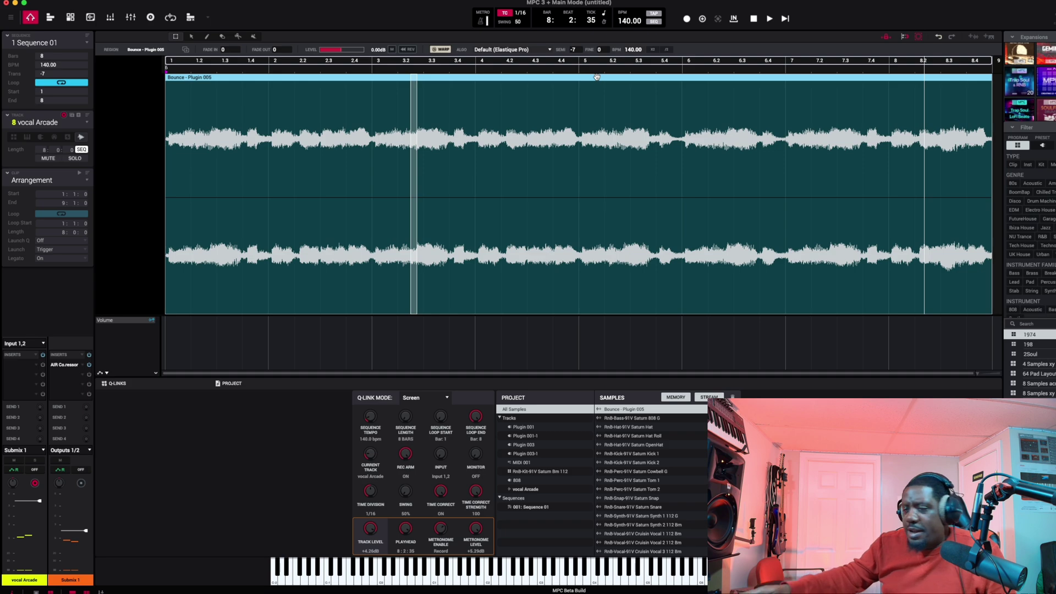
pyautogui.press('space')
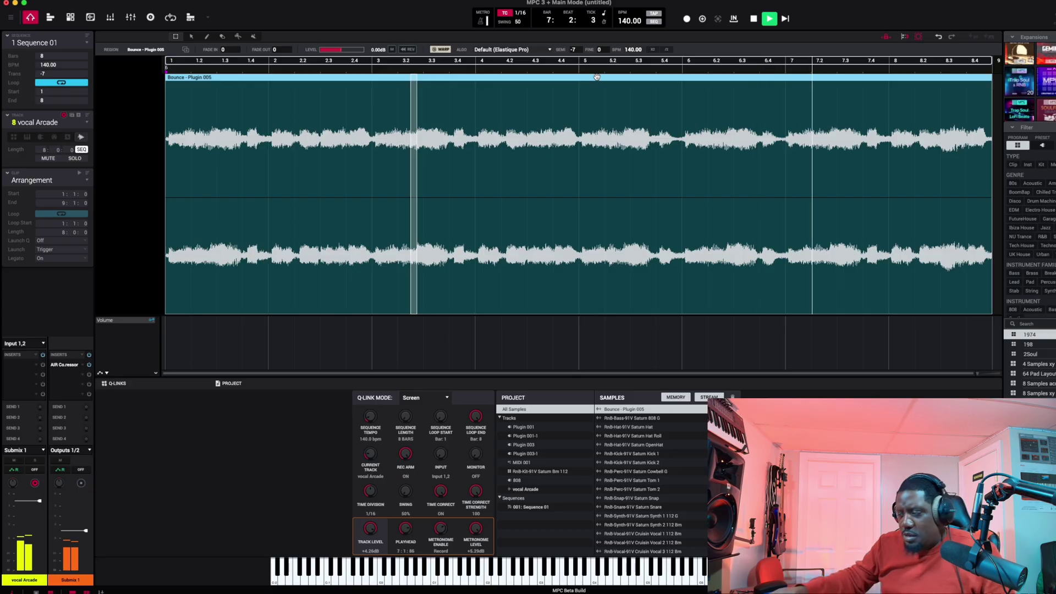
pyautogui.press('space')
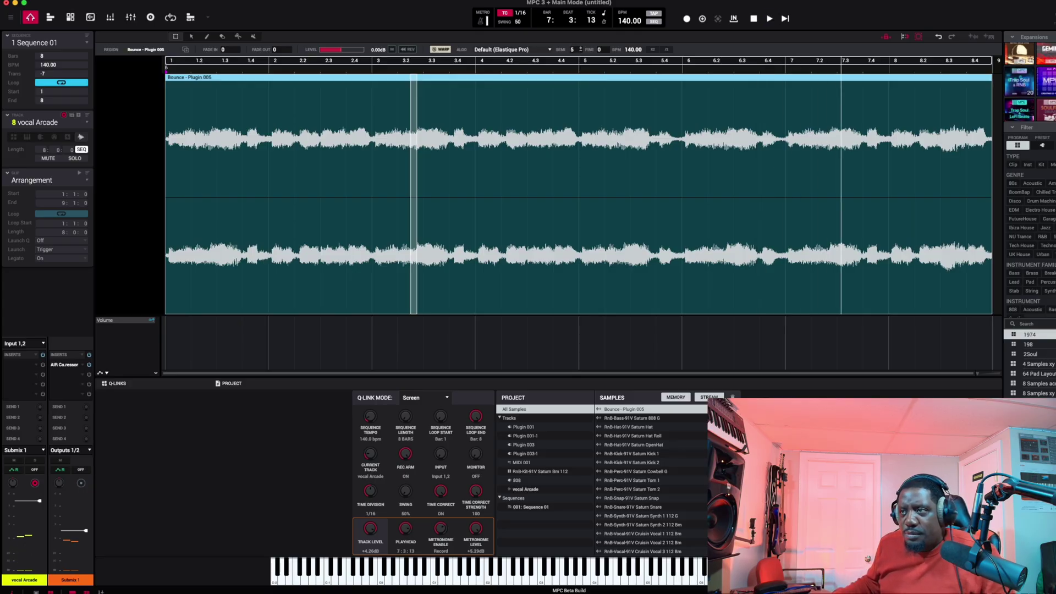
# Play the sequence and show the Track Mute view.
pyautogui.press('space')
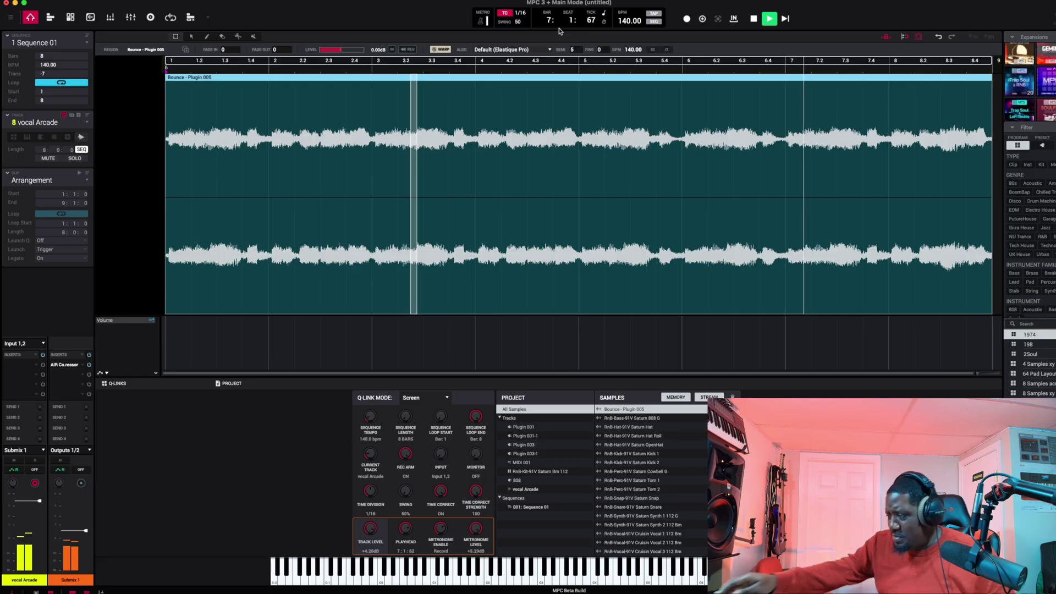
pyautogui.press('F9')
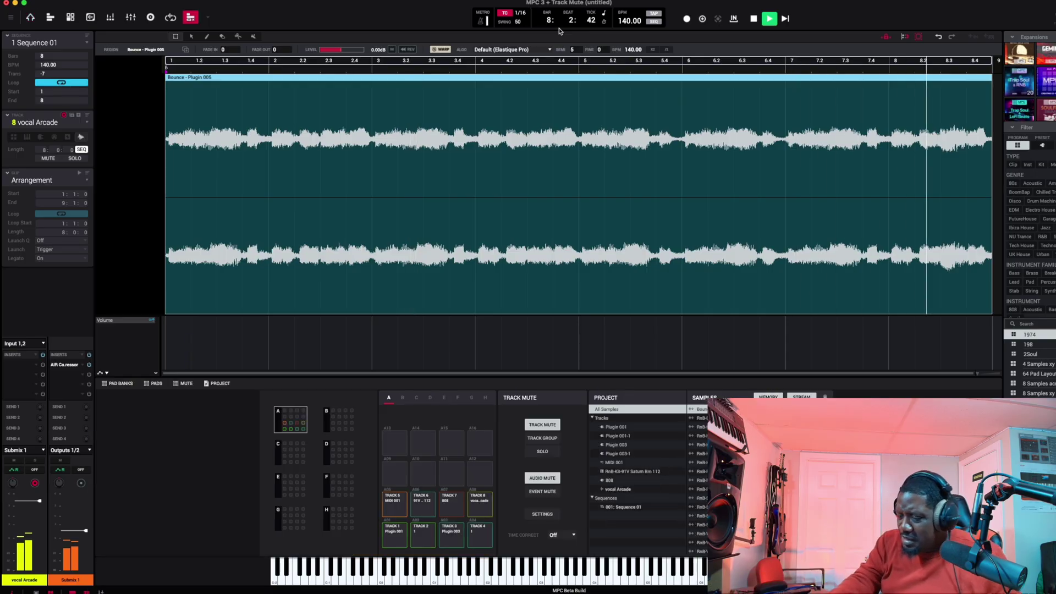